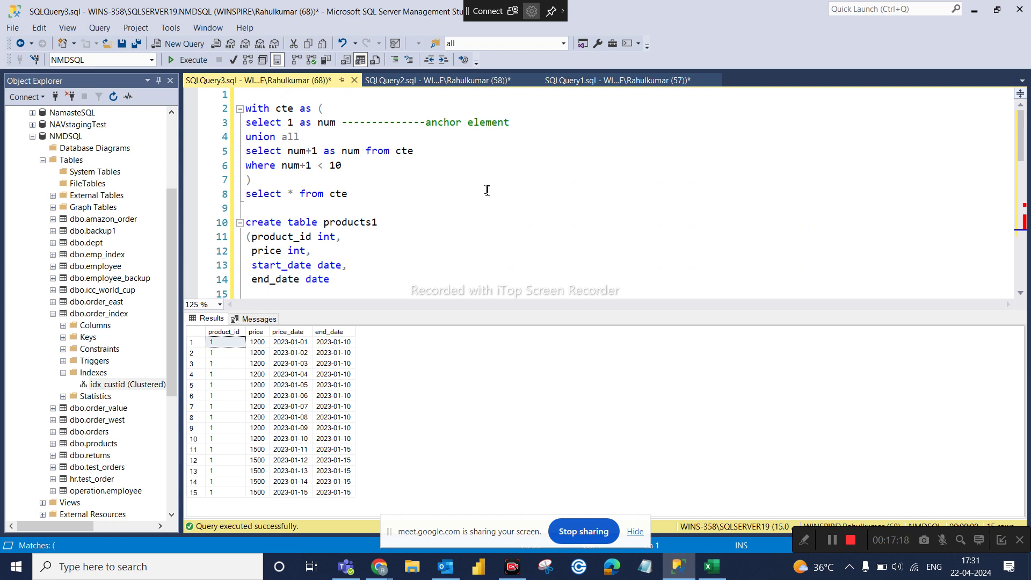
Switch to the Google Meet call and admit the participant waiting to join
scroll(487, 191, "down", 6)
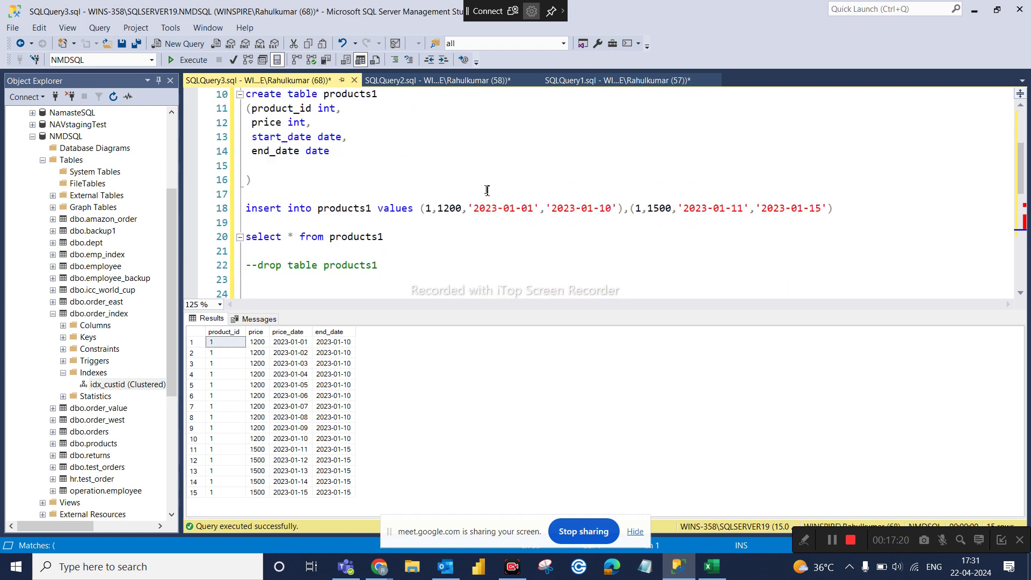
scroll(487, 191, "down", 2)
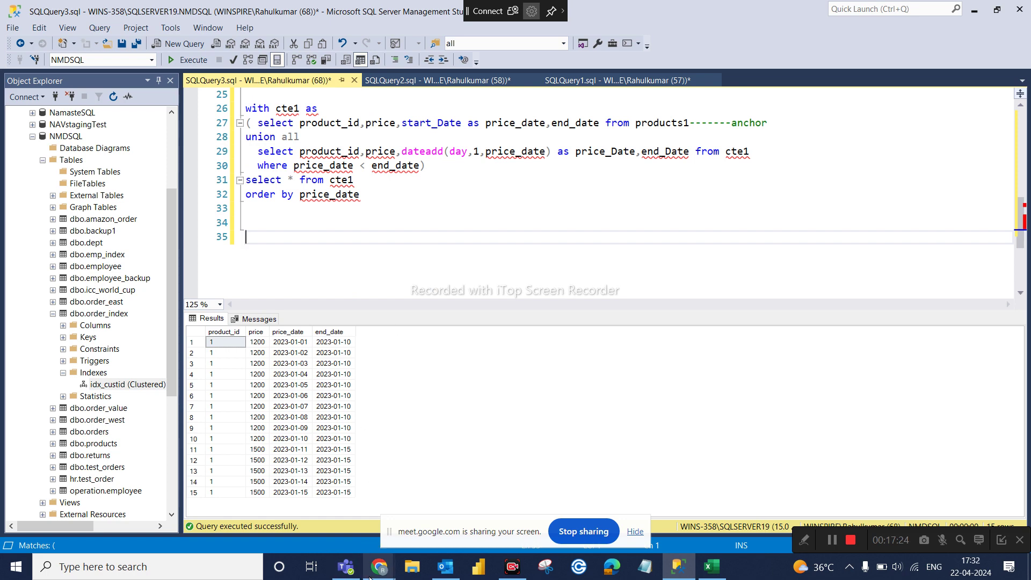
mouse_move(374, 572)
left_click(311, 505)
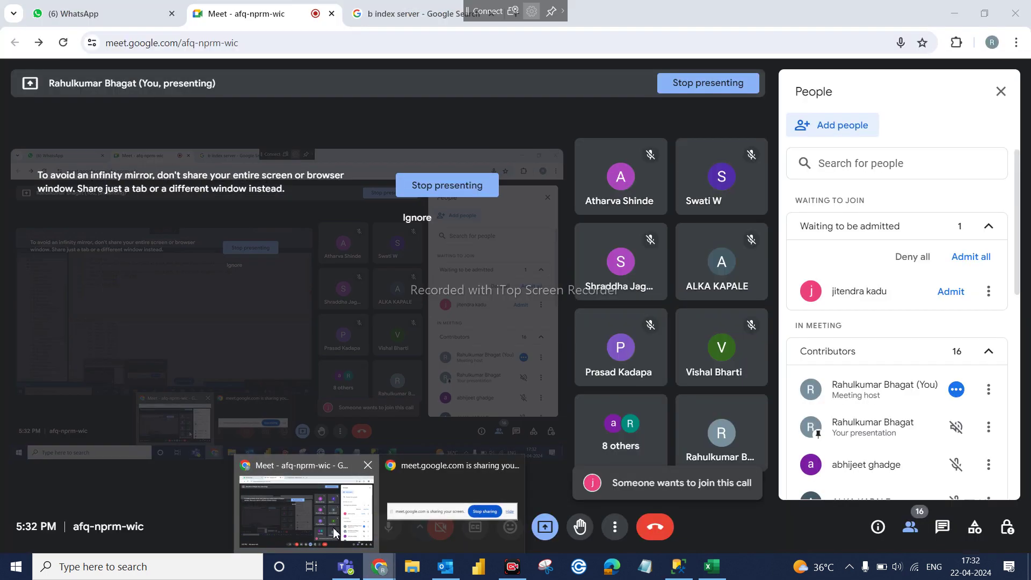
left_click(950, 293)
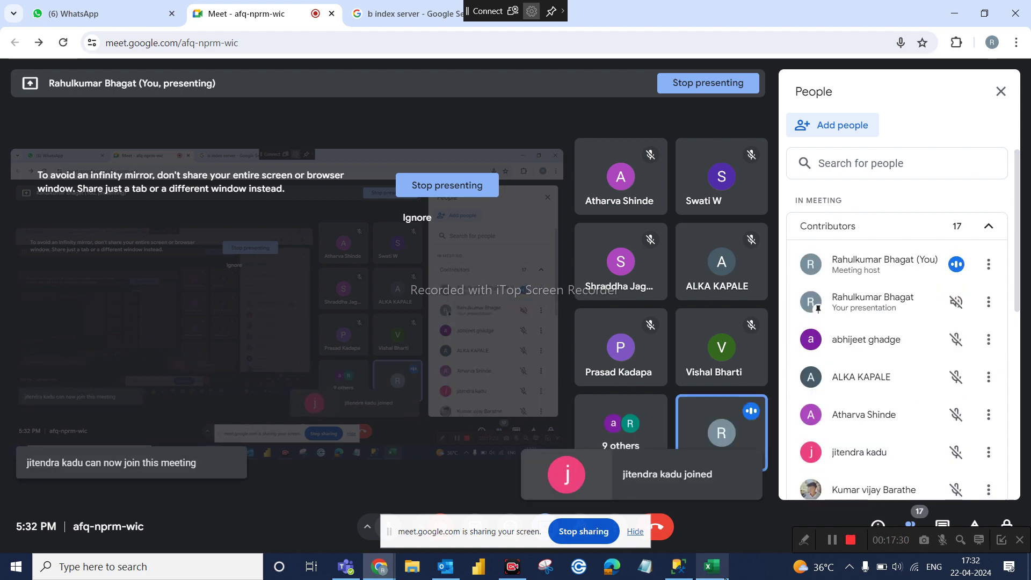
Return to the SQL query in Management Studio and add a dashed comment heading "Indexing" below the cte1 query, followed by blank lines
left_click(711, 569)
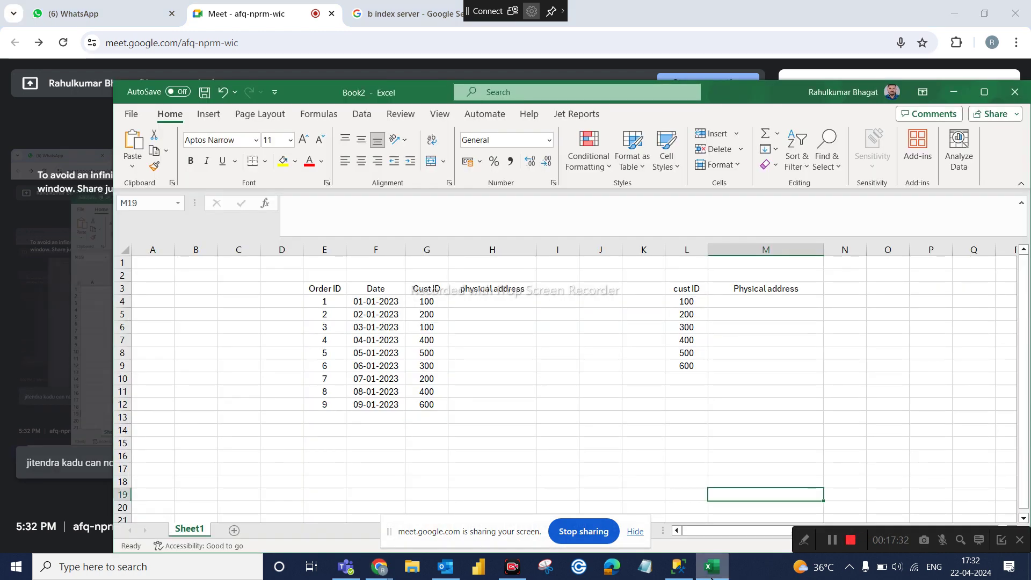
left_click(711, 569)
left_click(679, 568)
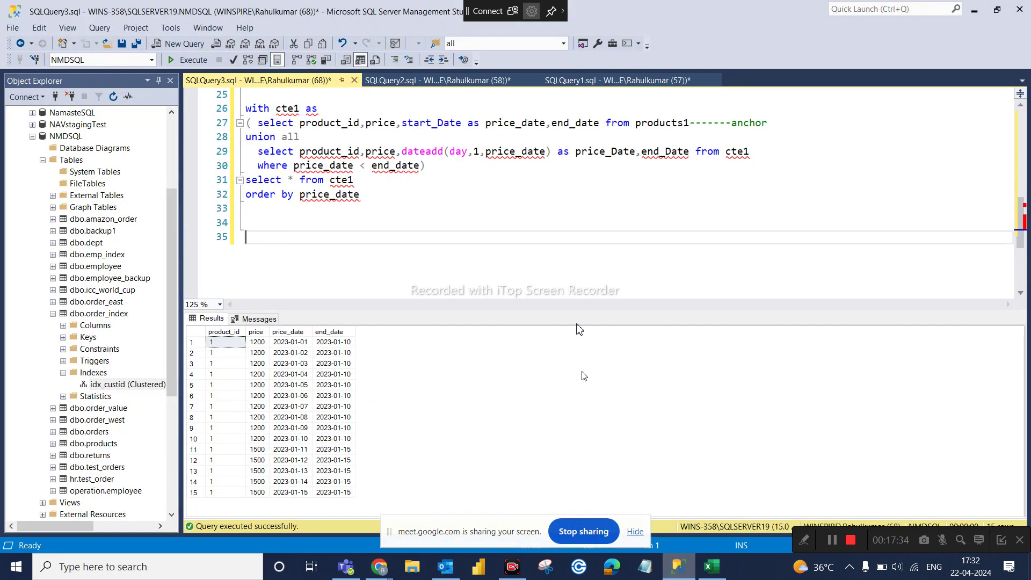
type("---------------------------------------------------INdexi")
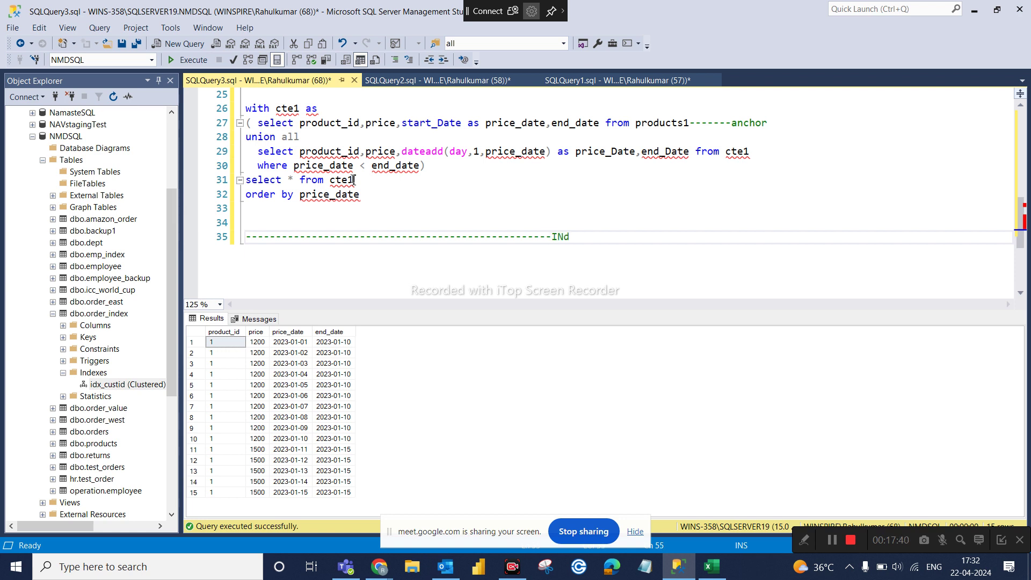
key("BackSpace")
key("BackSpace")
key("BackSpace")
key("BackSpace")
key("BackSpace")
type("ndexing-----------")
key("Return")
key("Return")
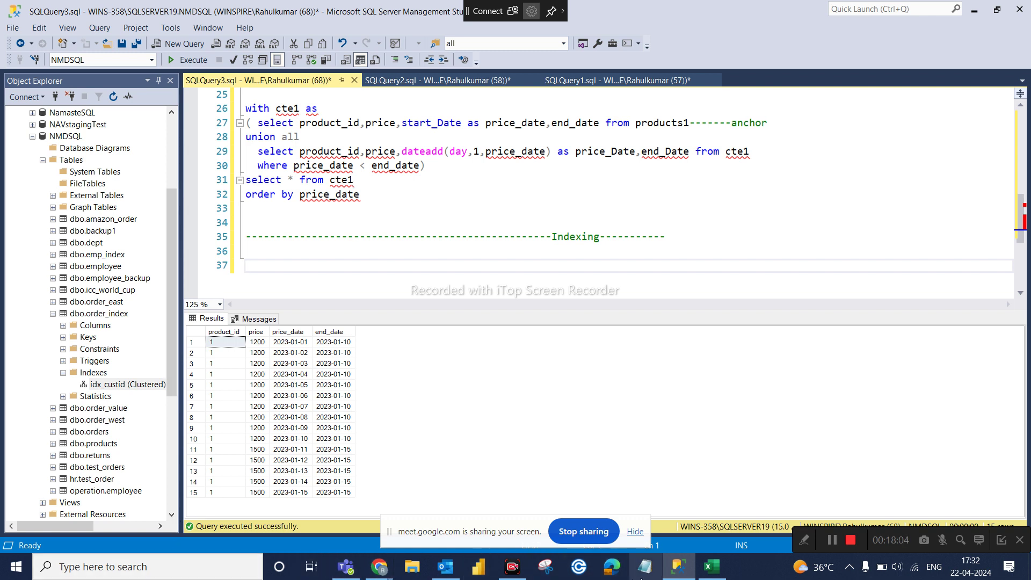
Switch to the Excel workbook, add a new sheet and enter the headers order ID, date and cust id in G3:I3
left_click(717, 570)
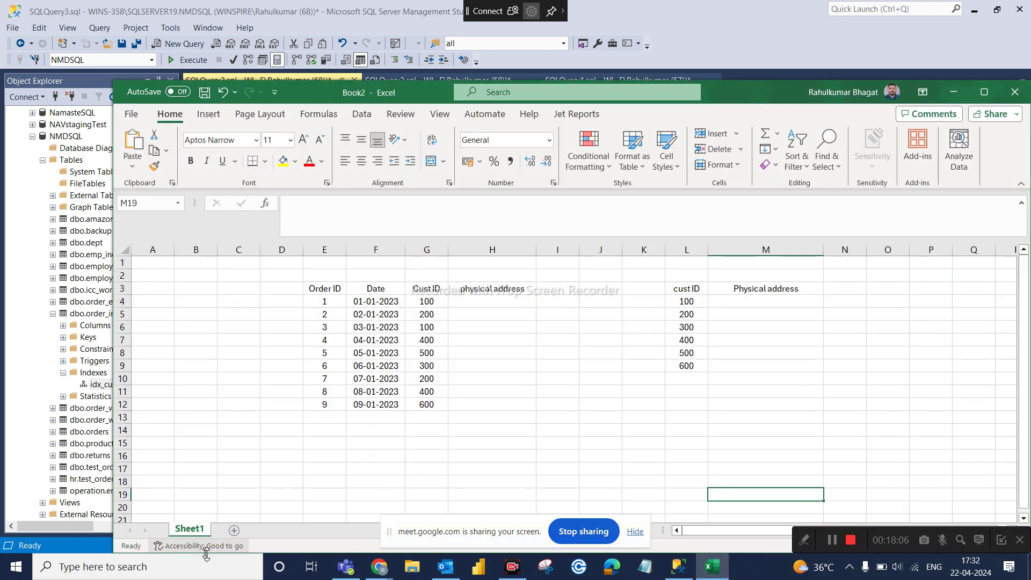
left_click(234, 530)
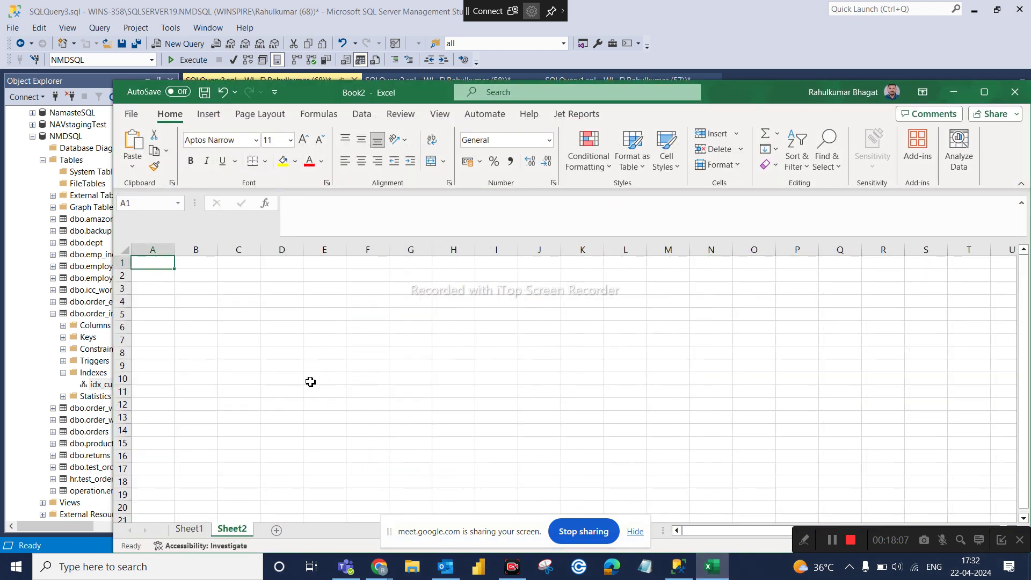
left_click(428, 327)
left_click(415, 289)
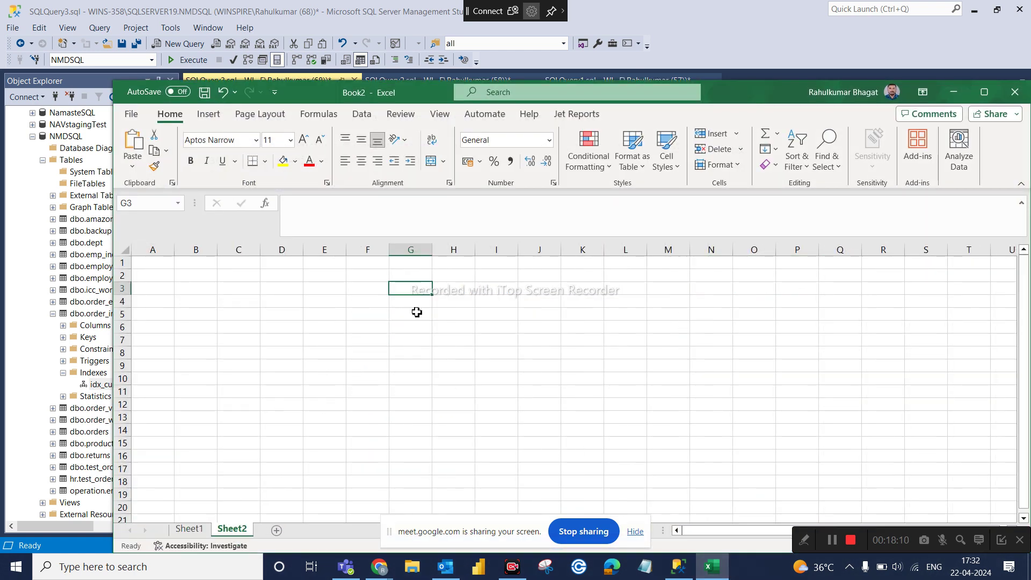
type("order")
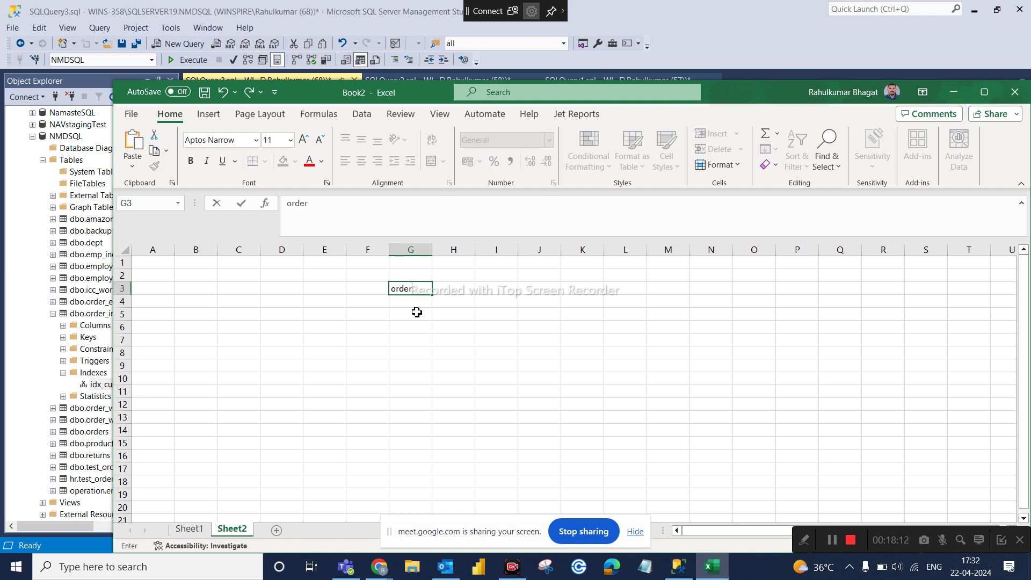
type(" ID")
left_click(460, 292)
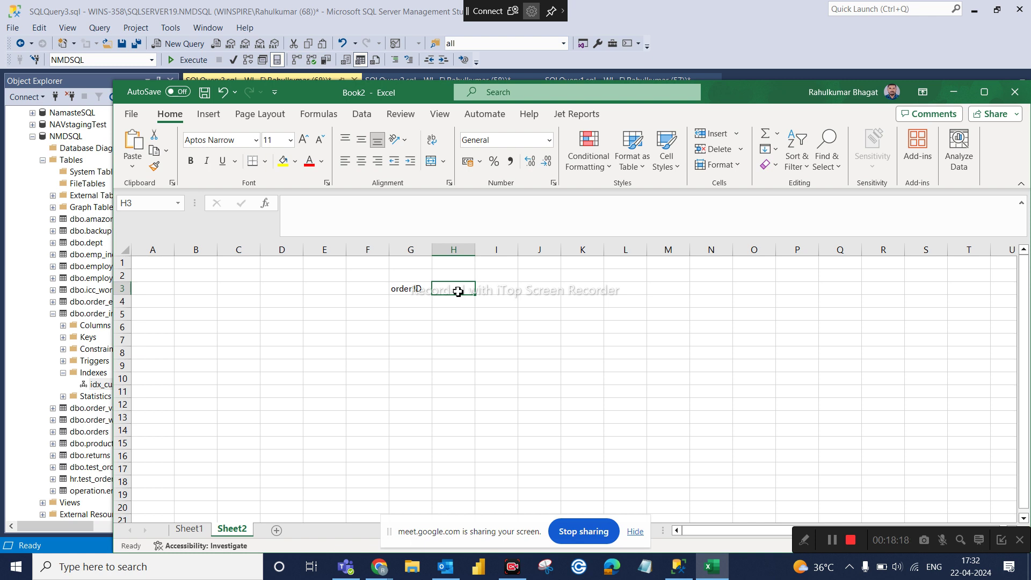
type("date")
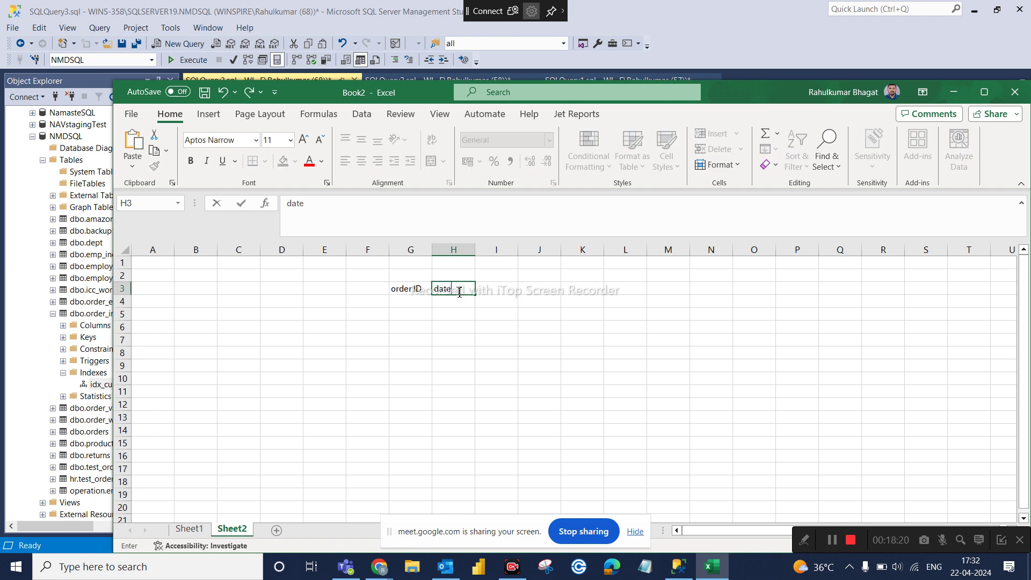
left_click(491, 291)
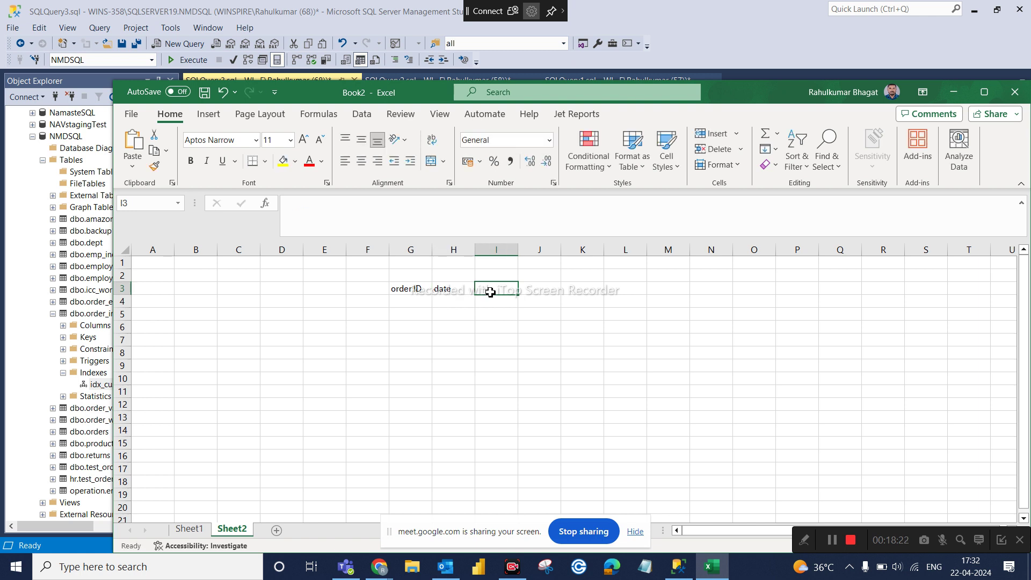
type("cust id")
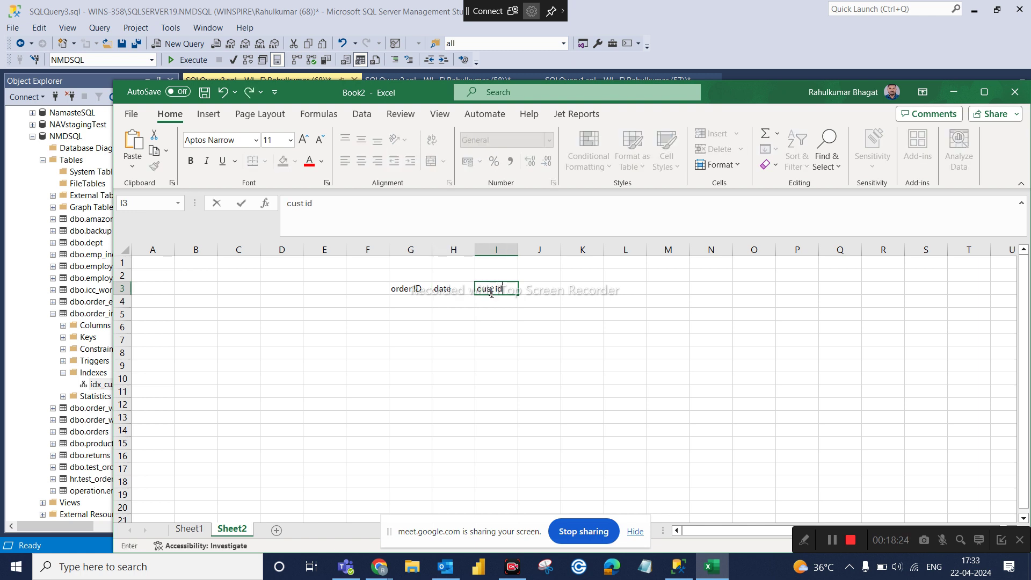
Fill the order ID column with the series 1 to 11 in G4:G14
left_click(379, 312)
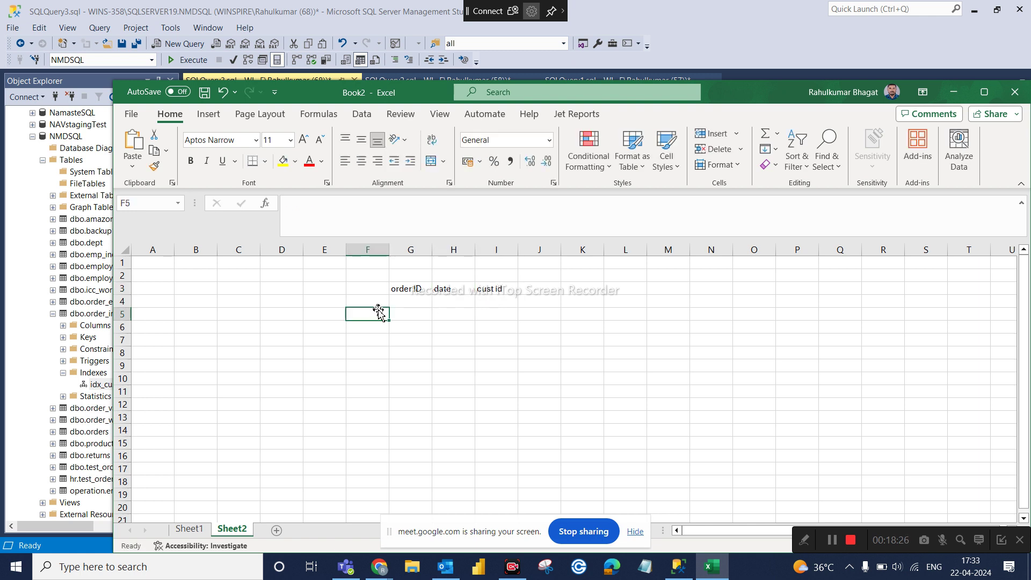
left_click(408, 302)
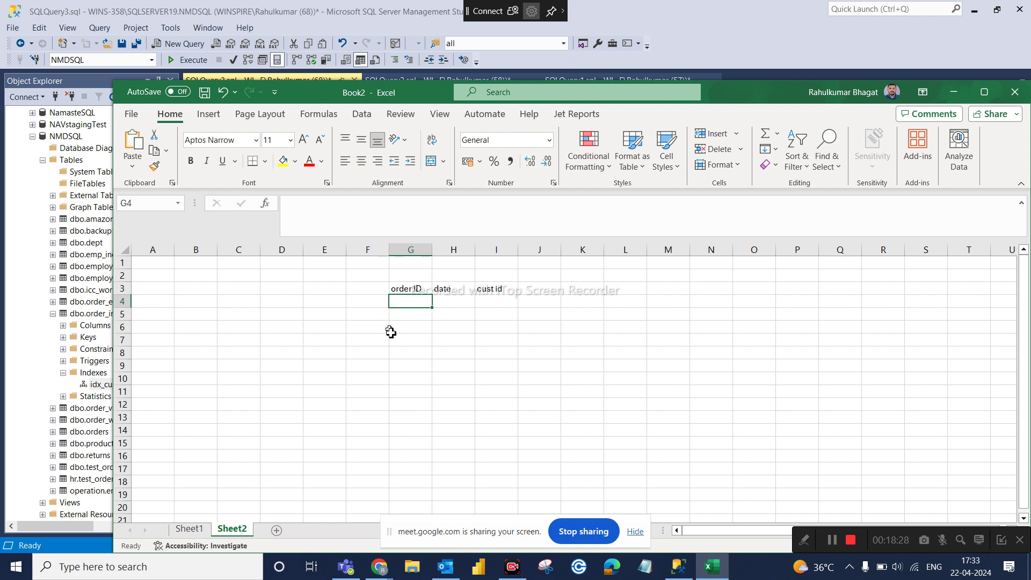
type("1")
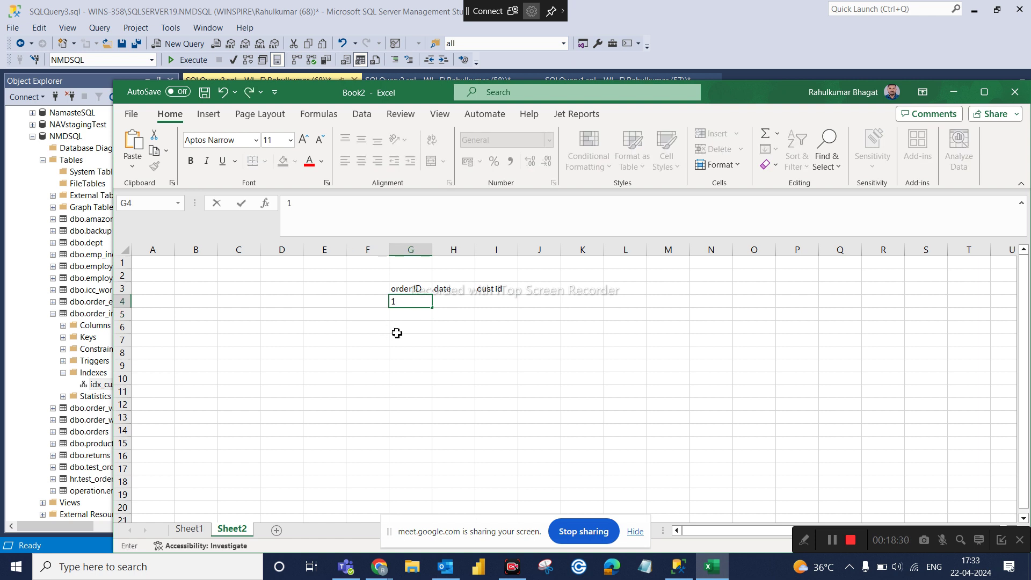
left_click(405, 317)
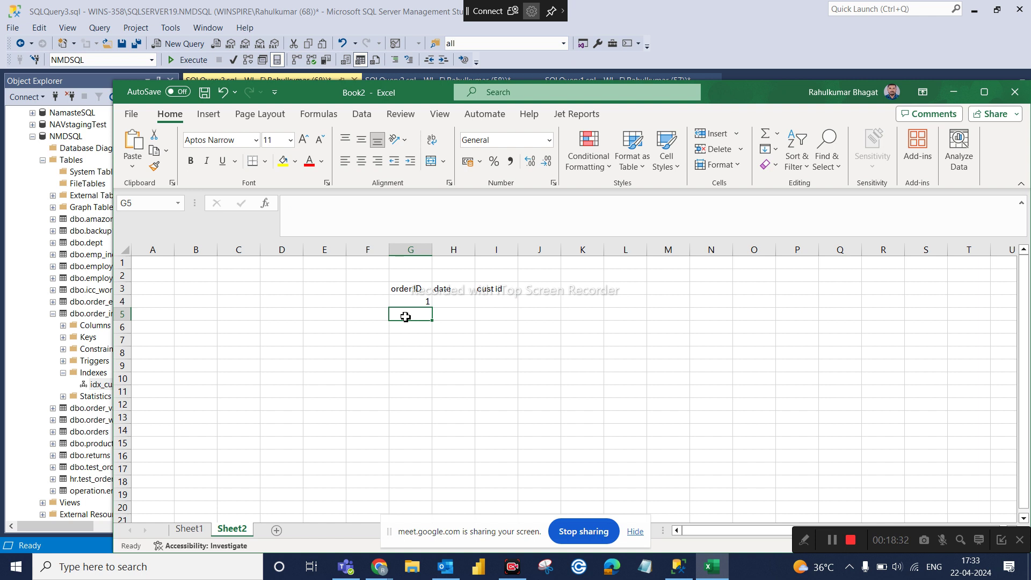
type("2")
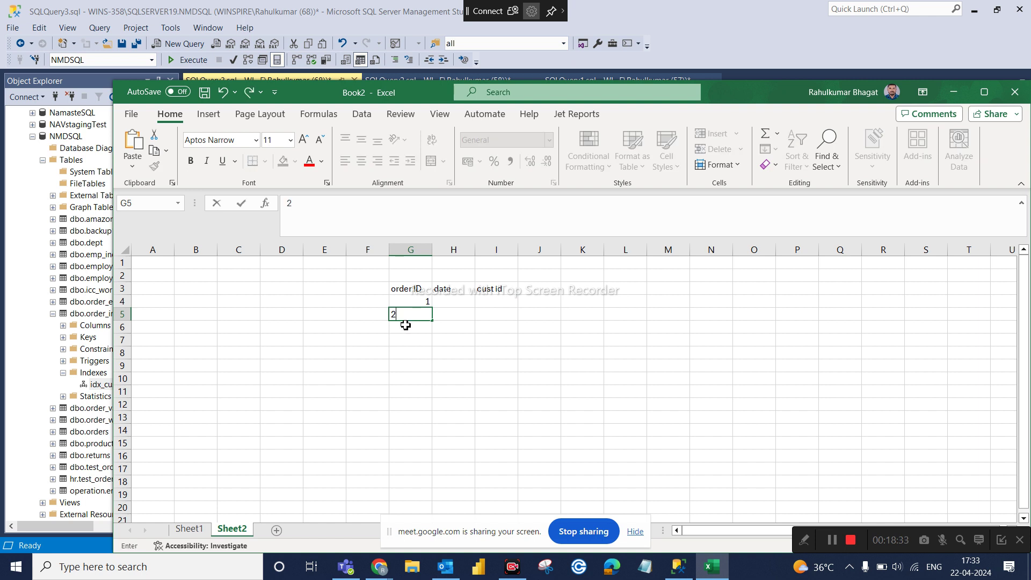
left_click(427, 293)
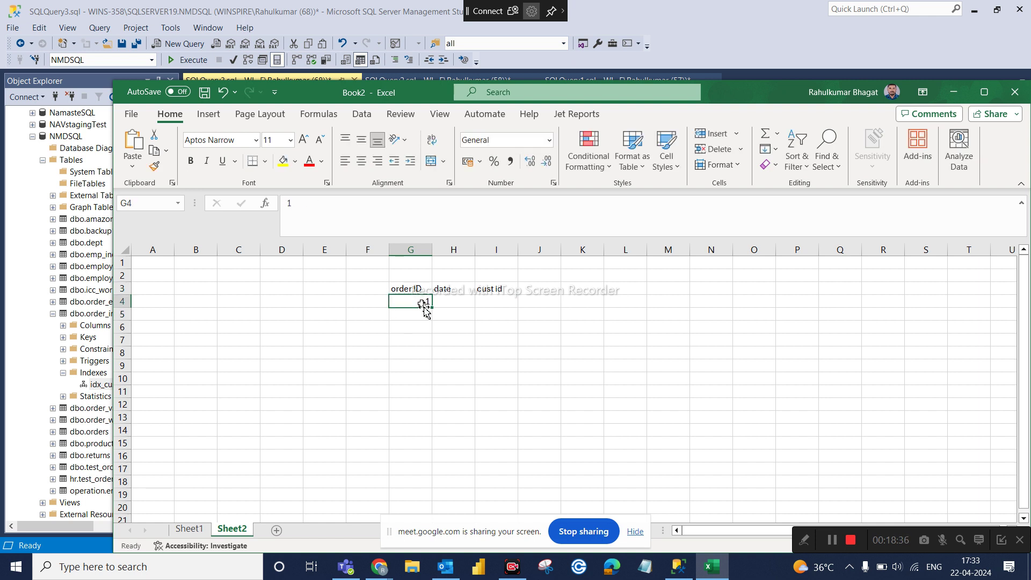
left_click(436, 331)
left_click_drag(419, 302, 433, 432)
Widen the date column and fill H4:H14 with consecutive daily dates starting at 2023-01-01
left_click_drag(473, 249, 529, 249)
left_click(470, 304)
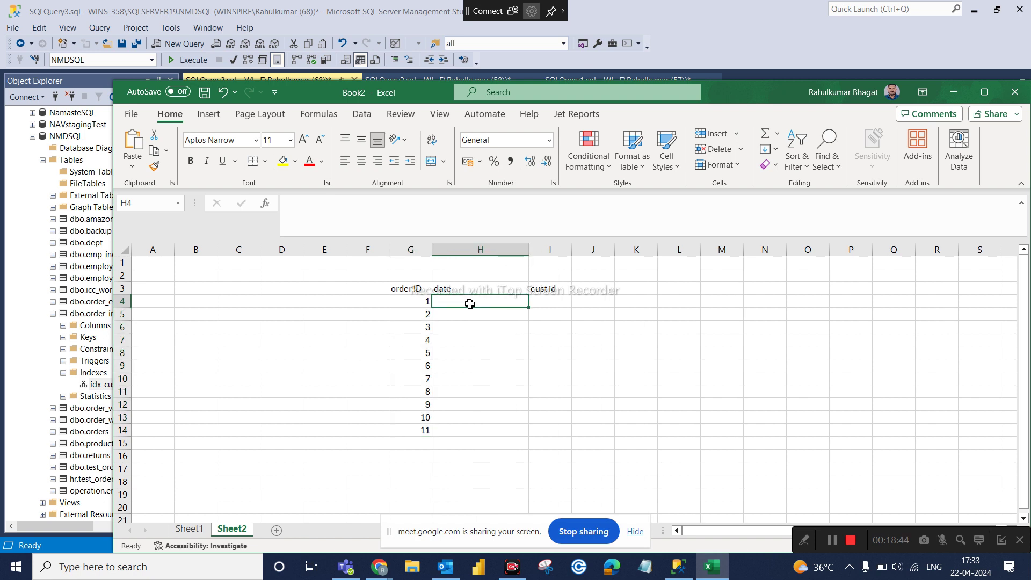
type("2023-01-")
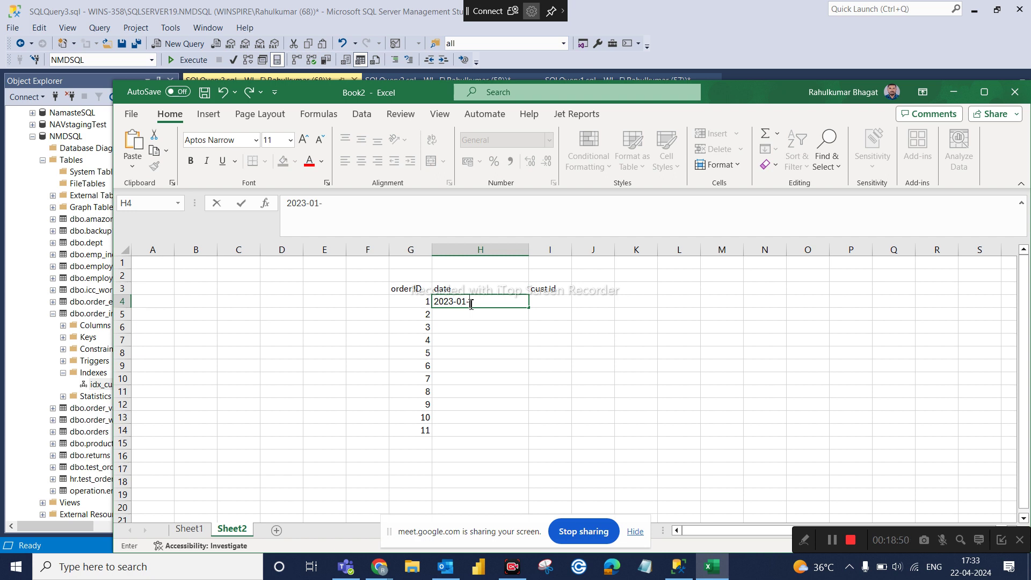
type("01")
left_click(538, 367)
mouse_move(497, 304)
left_mouse_down()
mouse_move(529, 306)
mouse_move(510, 305)
left_mouse_up()
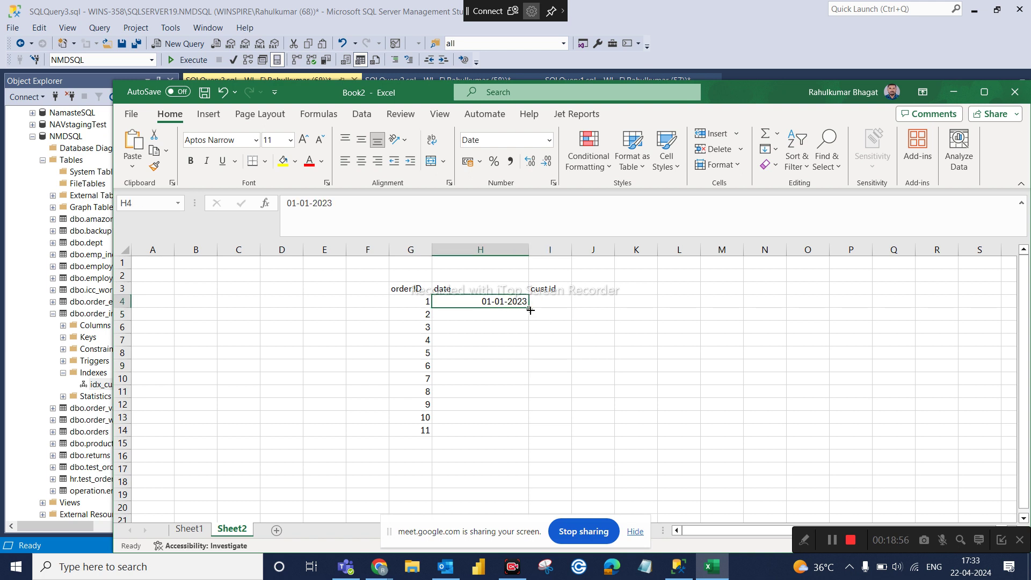
left_click_drag(530, 309, 529, 436)
left_click_drag(528, 248, 544, 248)
Enter the cust id values 100, 200, 100, 300, 200 and 500 in I4:I9
left_click(571, 302)
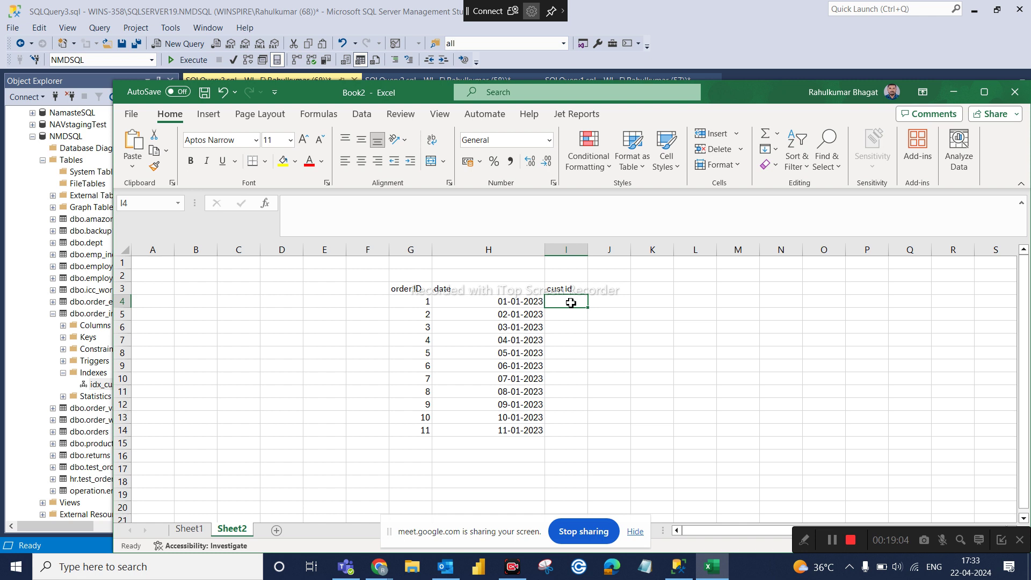
type("100")
left_click(571, 303)
left_click(567, 315)
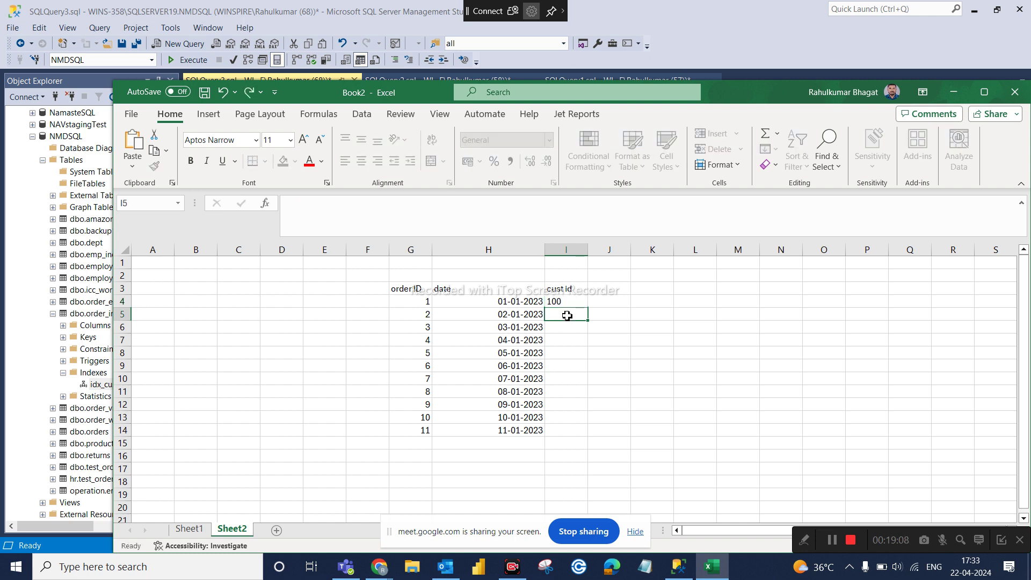
type("200")
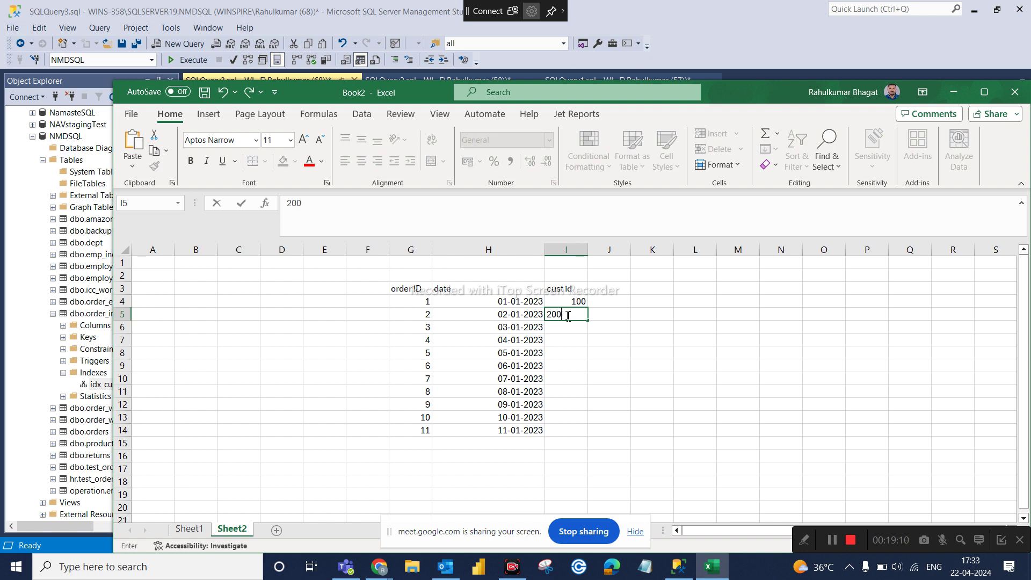
left_click(568, 330)
type("100")
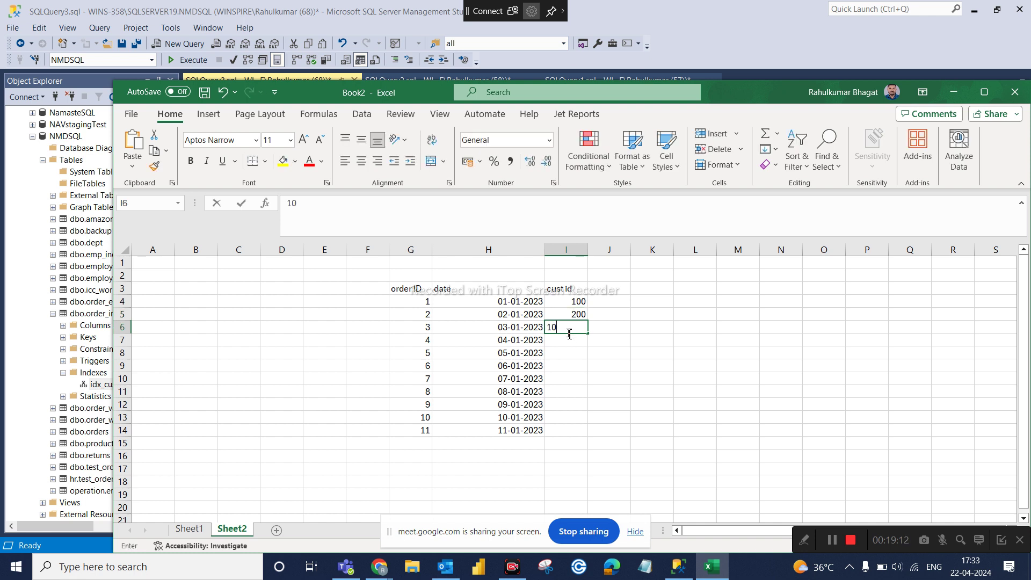
left_click(572, 341)
type("300")
left_click(573, 356)
type("200")
left_click(578, 368)
type("500")
Complete the cust id column with 400, 100, 200, 300 and 400 in I10:I14
left_click(577, 381)
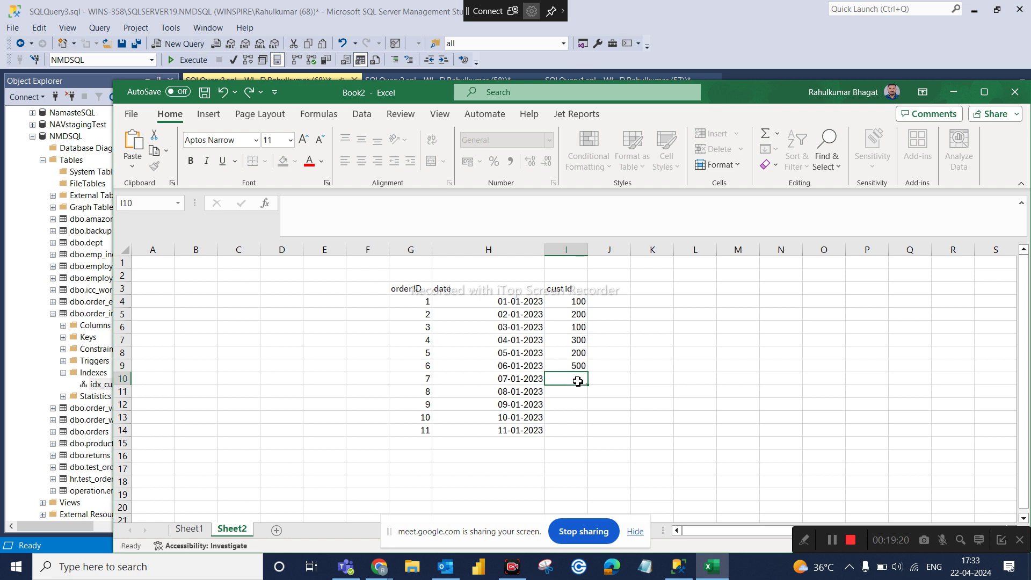
type("400")
left_click(575, 394)
type("100")
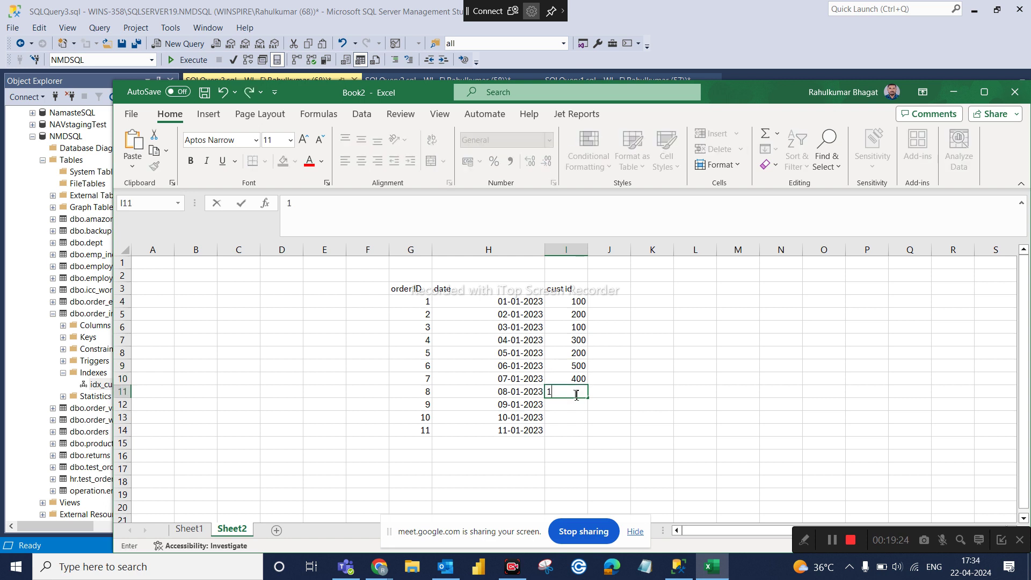
left_click(574, 407)
type("200")
left_click(575, 415)
type("300")
left_click(576, 432)
type("4000")
key("BackSpace")
left_click(627, 391)
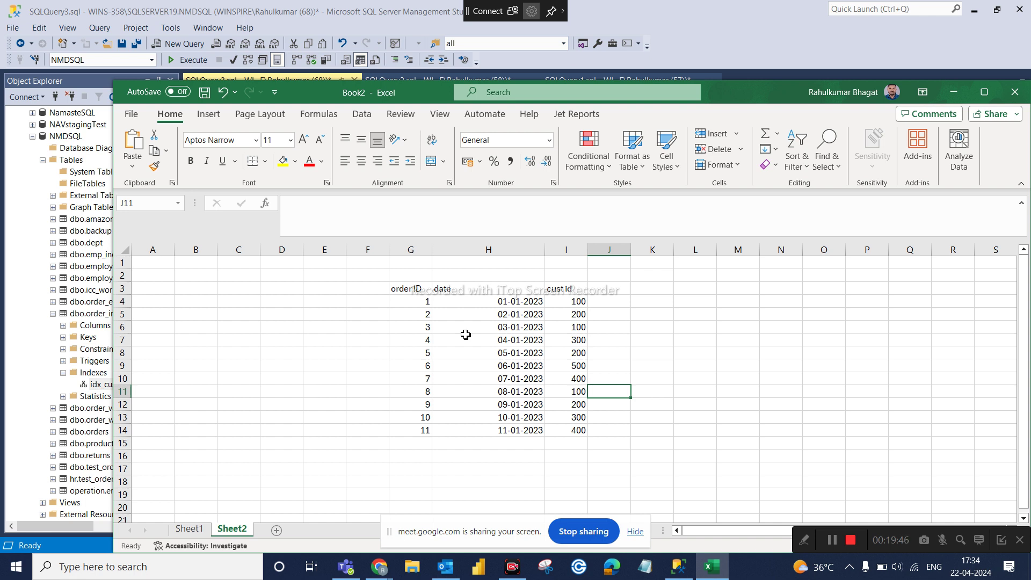
left_click(702, 317)
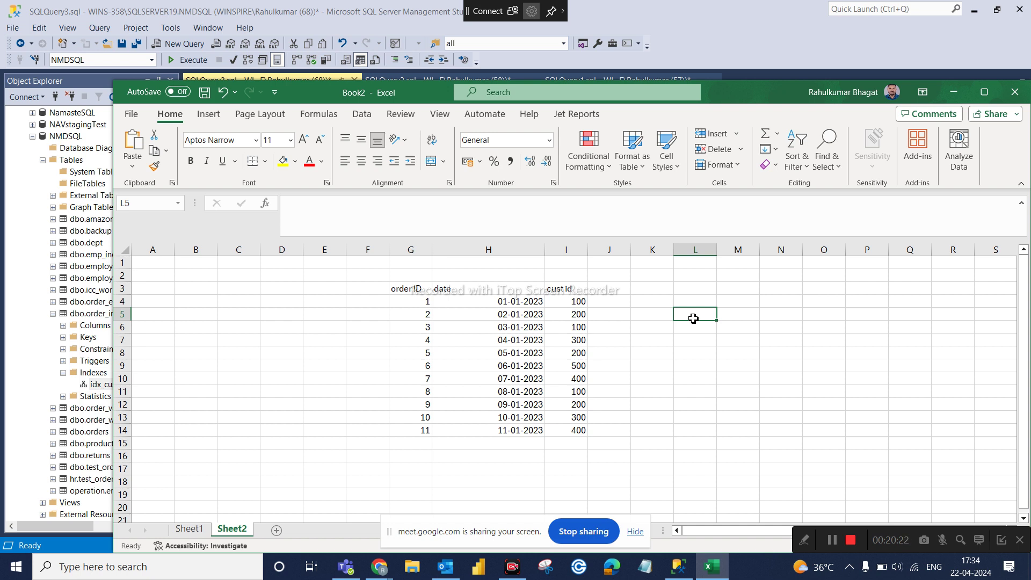
left_click(583, 306)
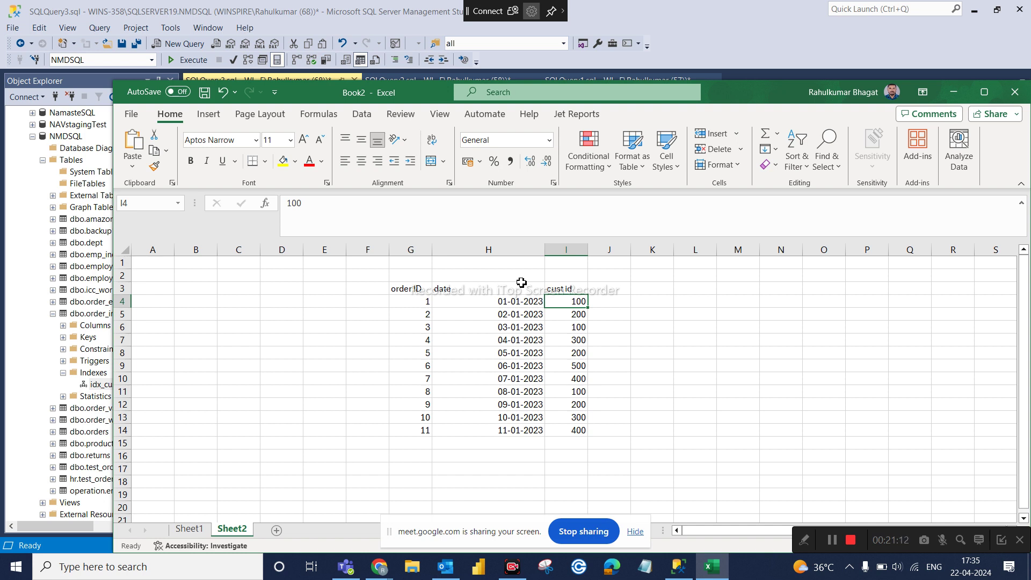
left_click(402, 284)
left_click_drag(407, 353, 414, 292)
left_click(413, 292)
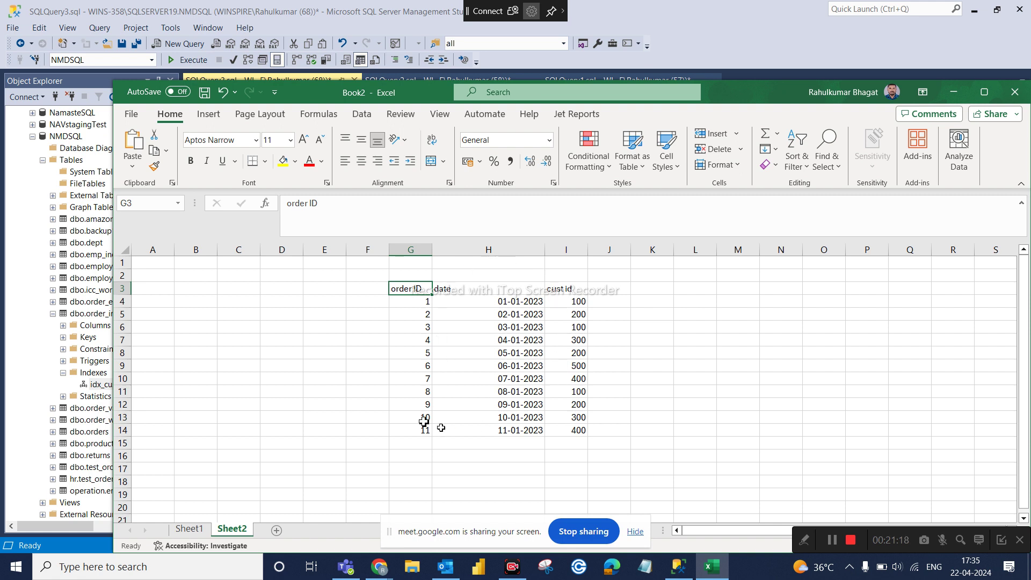
Add the headers order ID, Date and cust id in M3:O3 for a second table beside the orders table
left_click(577, 302)
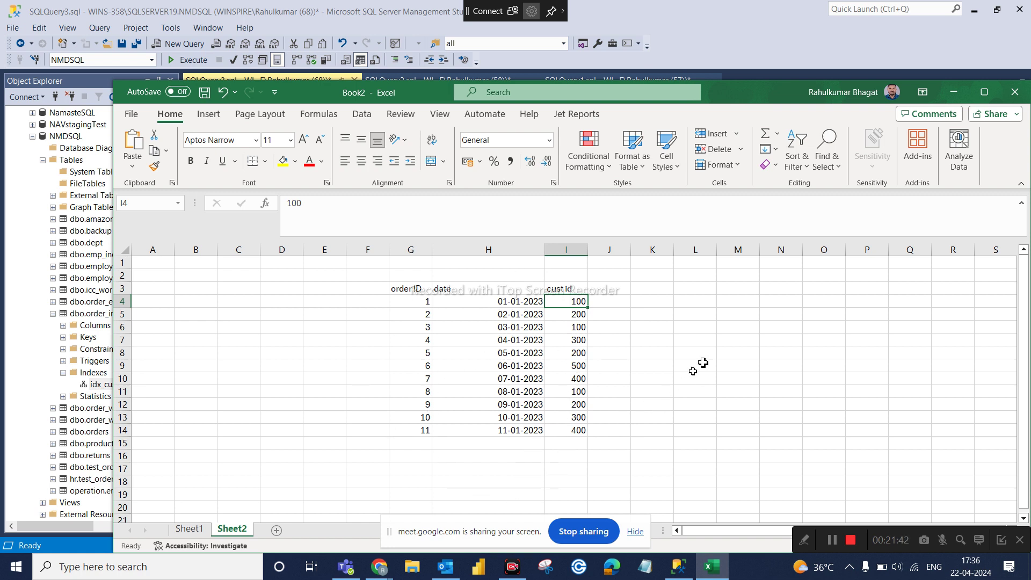
left_click(738, 290)
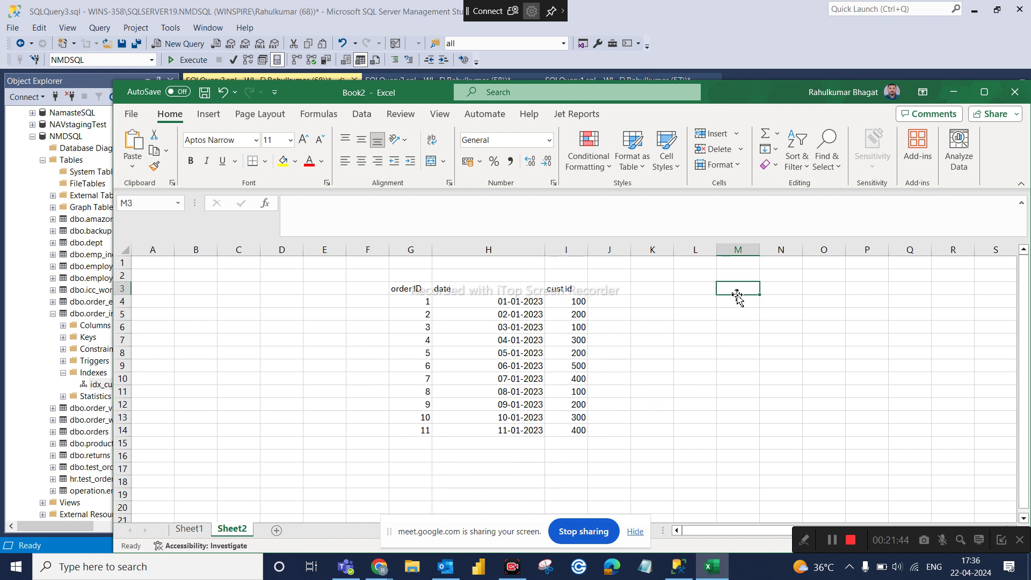
type("order ID")
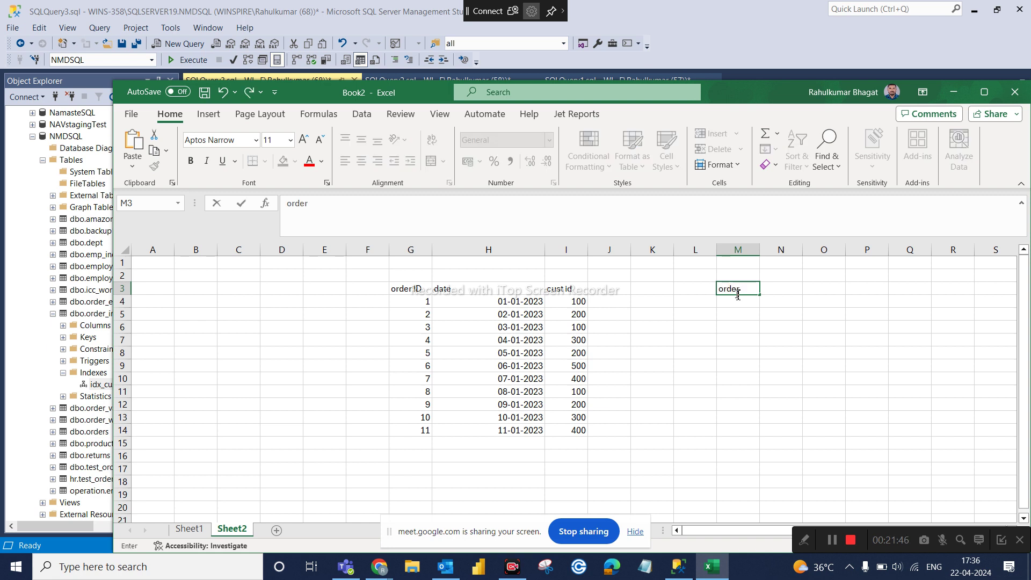
left_click(775, 292)
type("D")
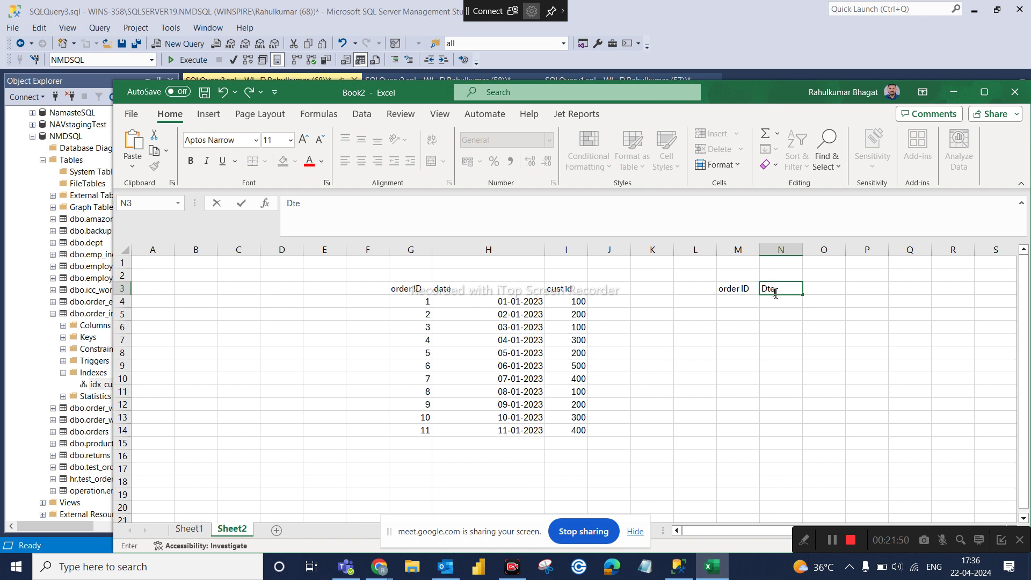
type("ate")
left_click(816, 290)
type("cust id")
left_click(796, 307)
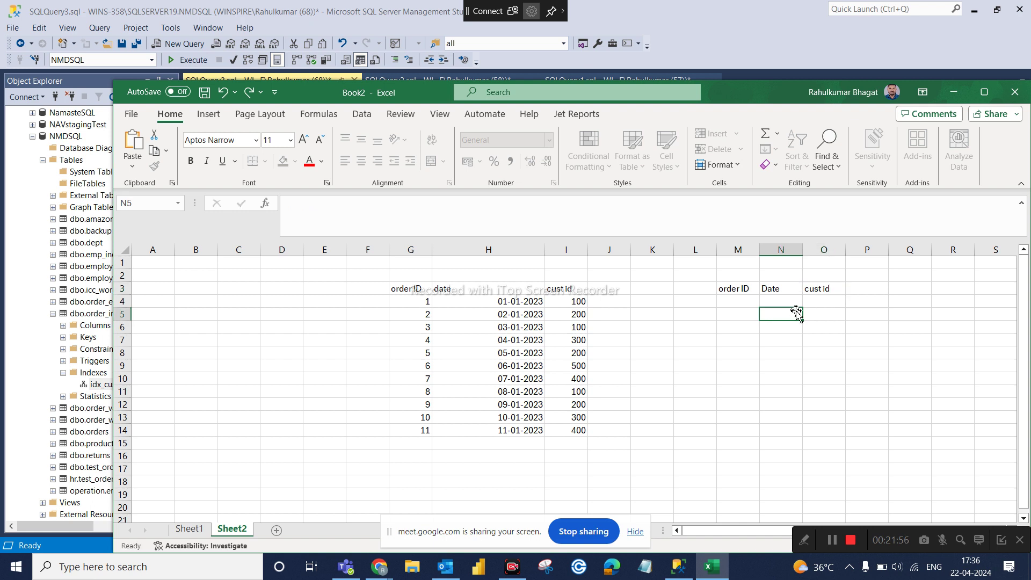
Enter the cust id 100 three times in O4:O6 of the second table
left_click(824, 305)
type("100")
left_click(840, 314)
type("10")
left_click(833, 327)
type("100")
left_click(832, 370)
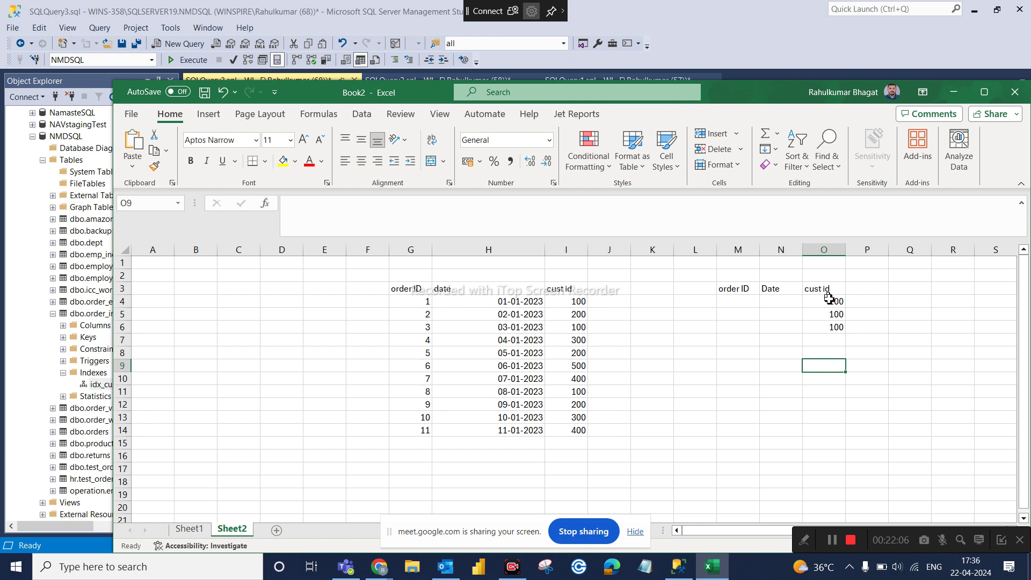
Continue the sorted cust id column with 200, 200, 300 and 400 in O7:O10
left_click(831, 342)
type("200")
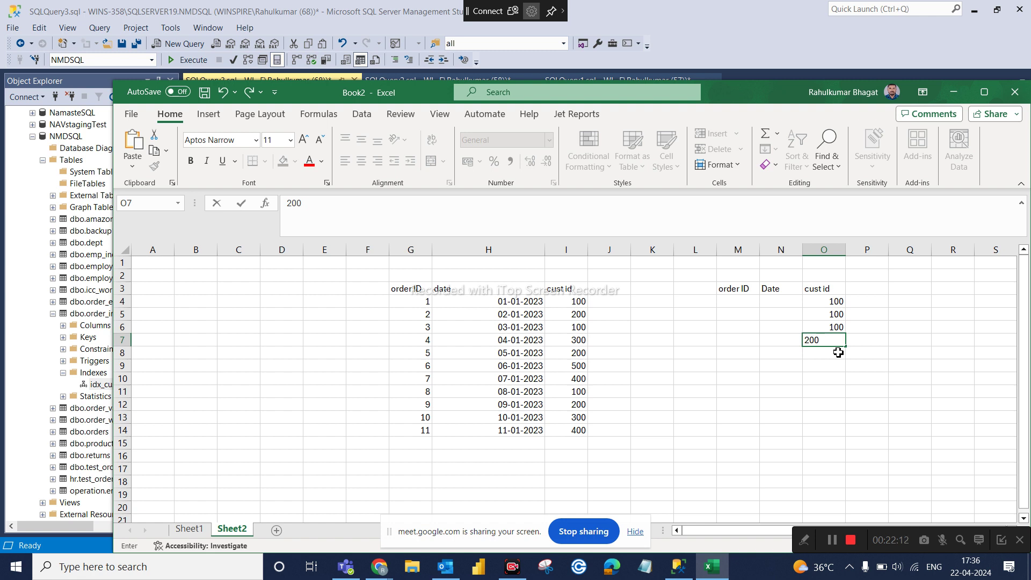
key("Return")
type("200")
key("Return")
type("300")
key("Return")
type("4000")
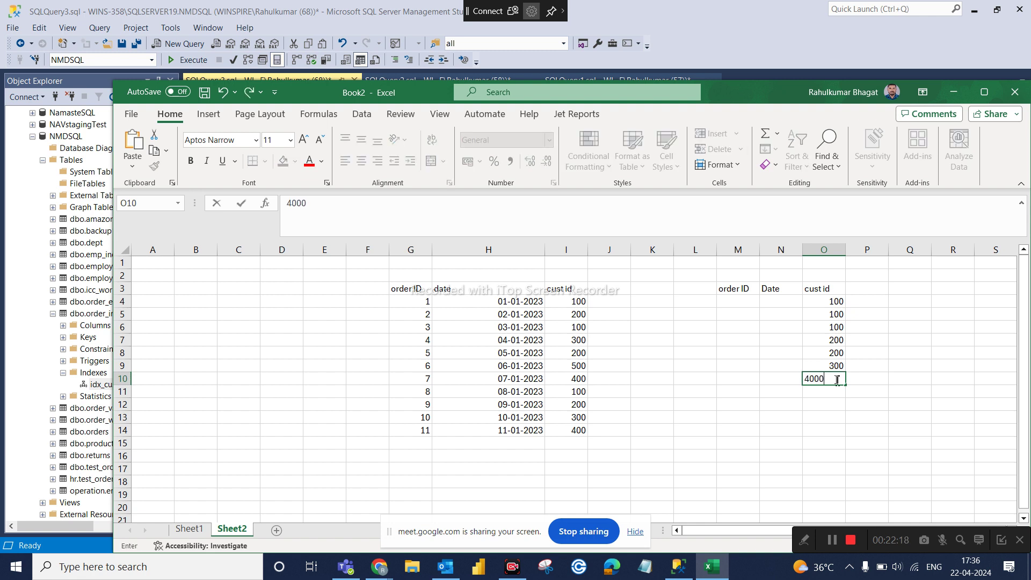
left_click(835, 302)
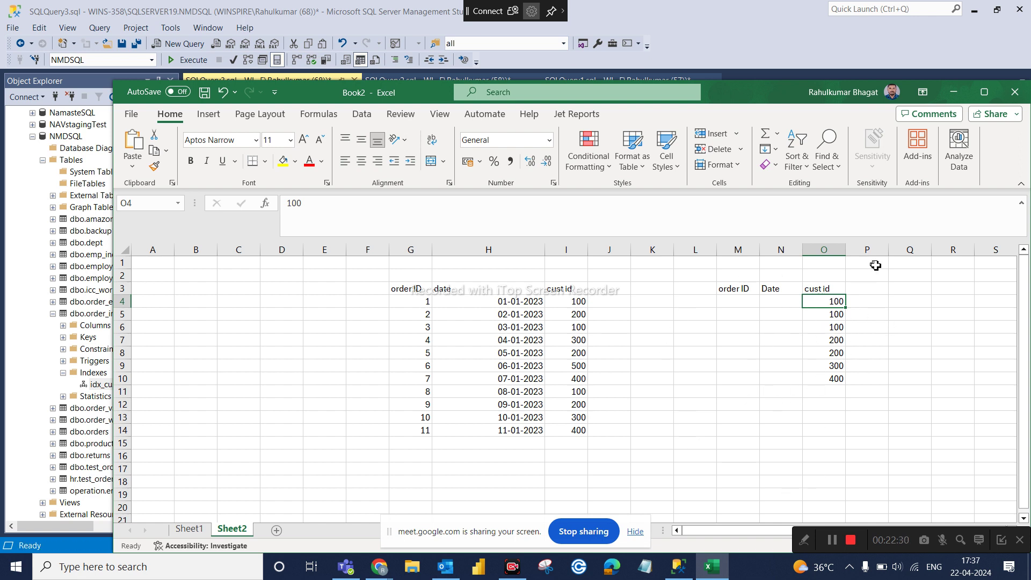
Examine how rows with the same cust id are grouped together in the second table, starting with the 100 rows in M4:O6
left_click_drag(828, 328, 739, 299)
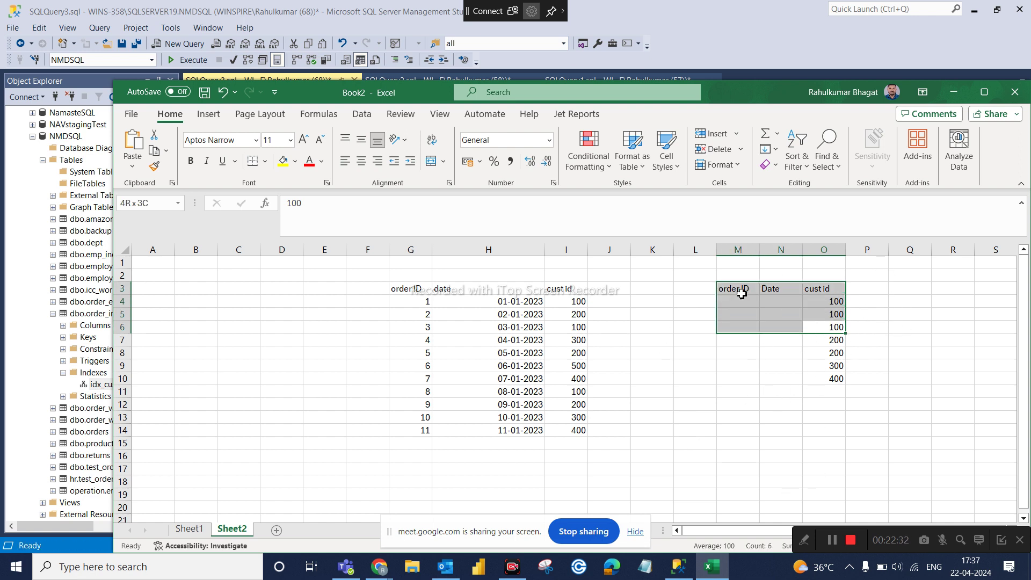
left_click(733, 303)
left_click_drag(836, 301, 835, 332)
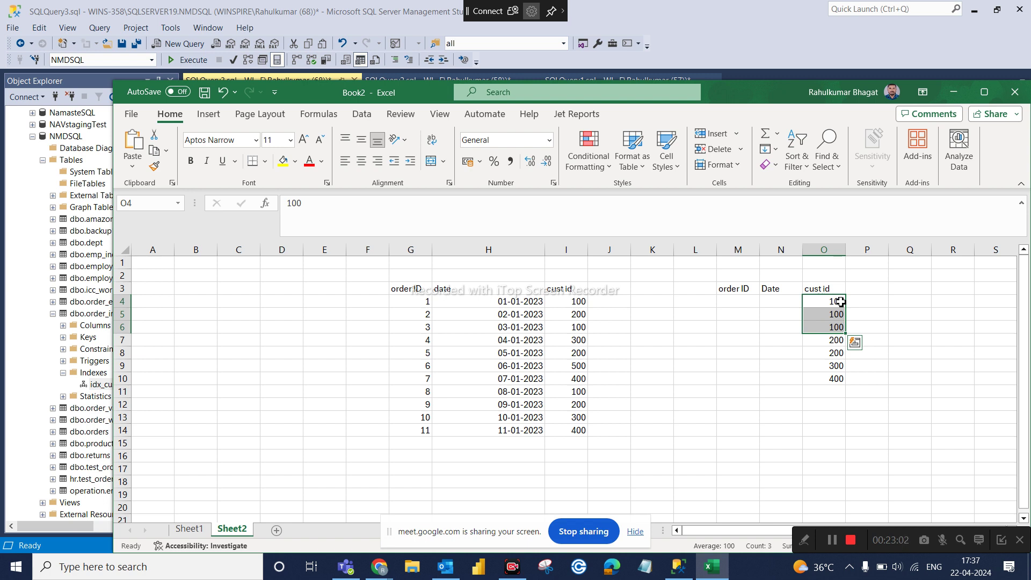
left_click(838, 350)
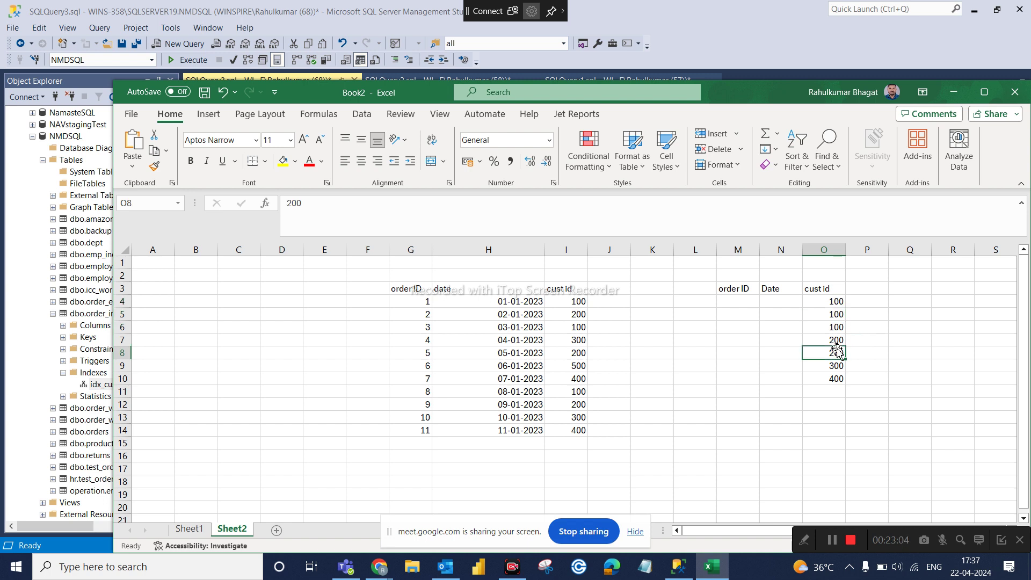
left_click(838, 341)
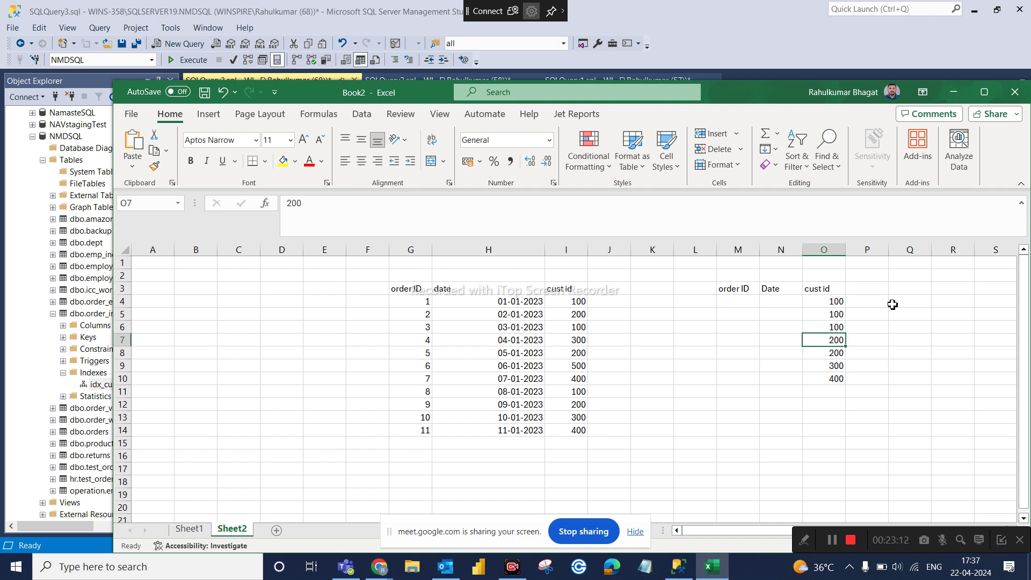
left_click(724, 298)
left_click_drag(724, 298, 828, 323)
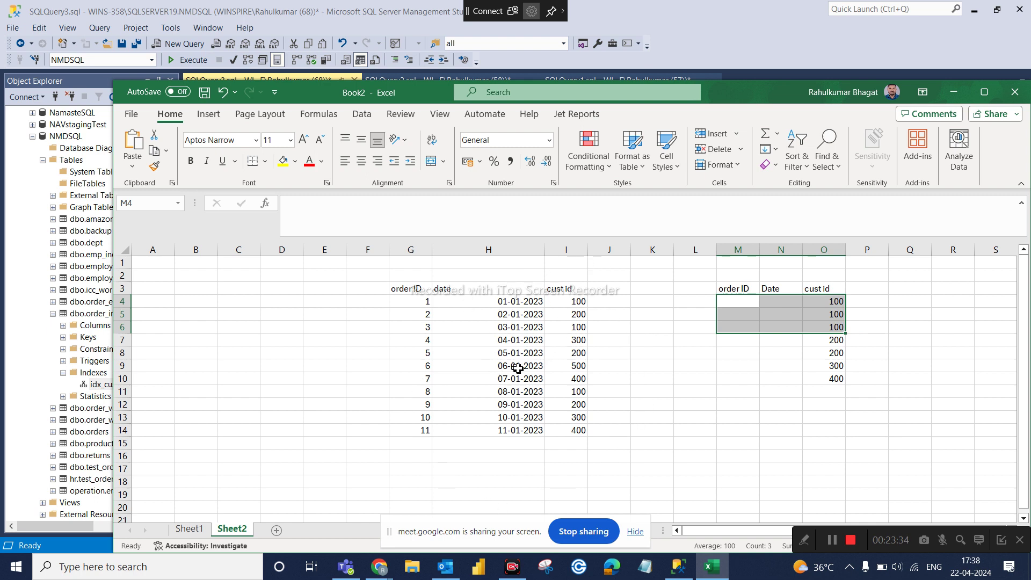
mouse_move(733, 319)
left_click(806, 378)
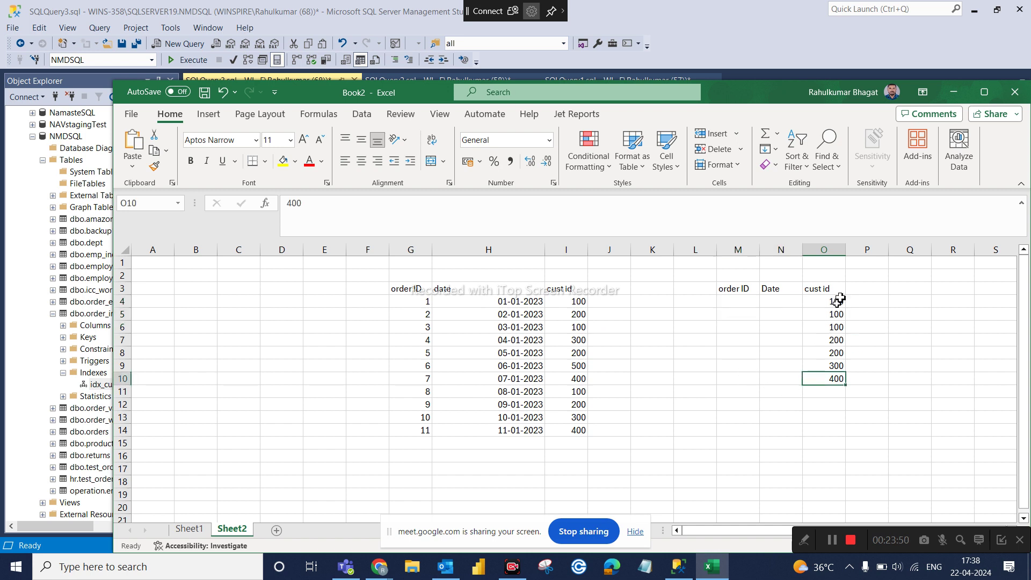
Enter cust id 10000 in O11 and highlight the second table's range L3:O14
left_click(835, 389)
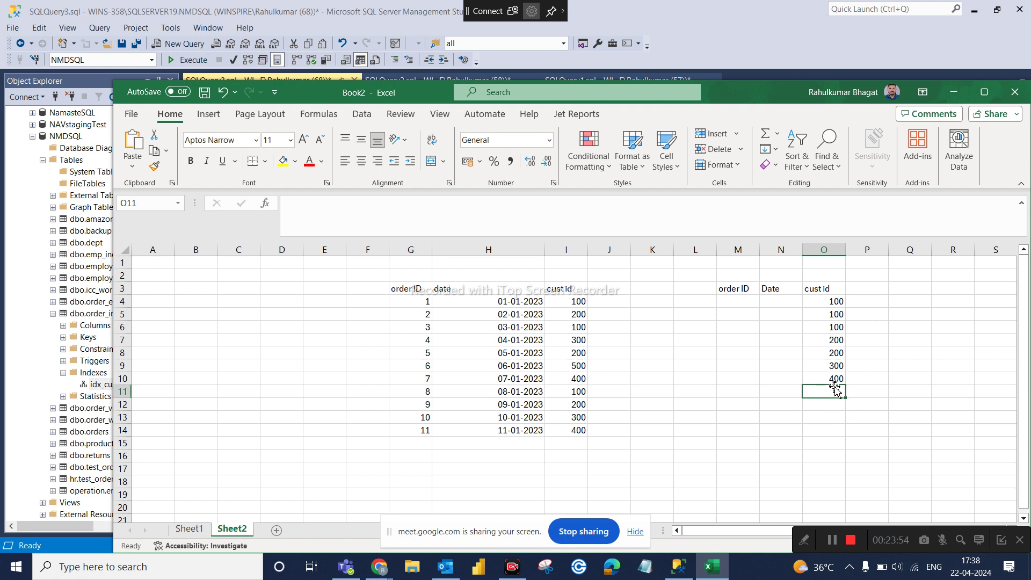
type("10000")
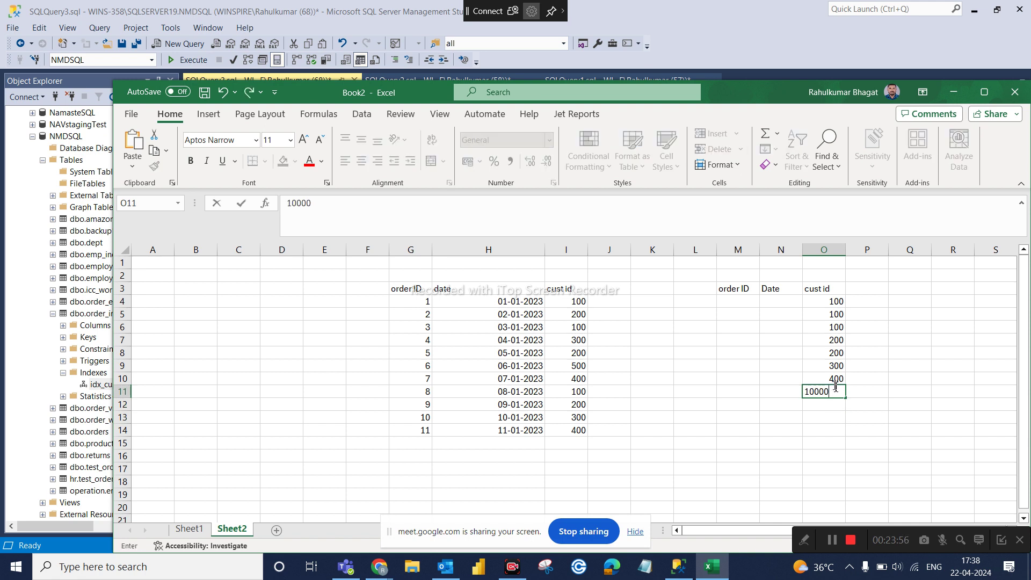
left_click(901, 392)
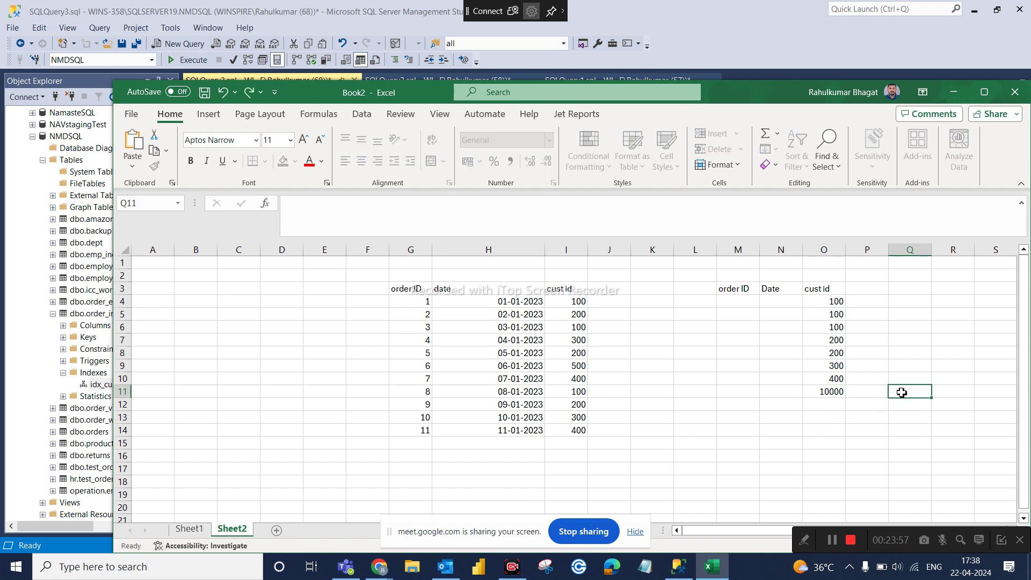
left_click(838, 303)
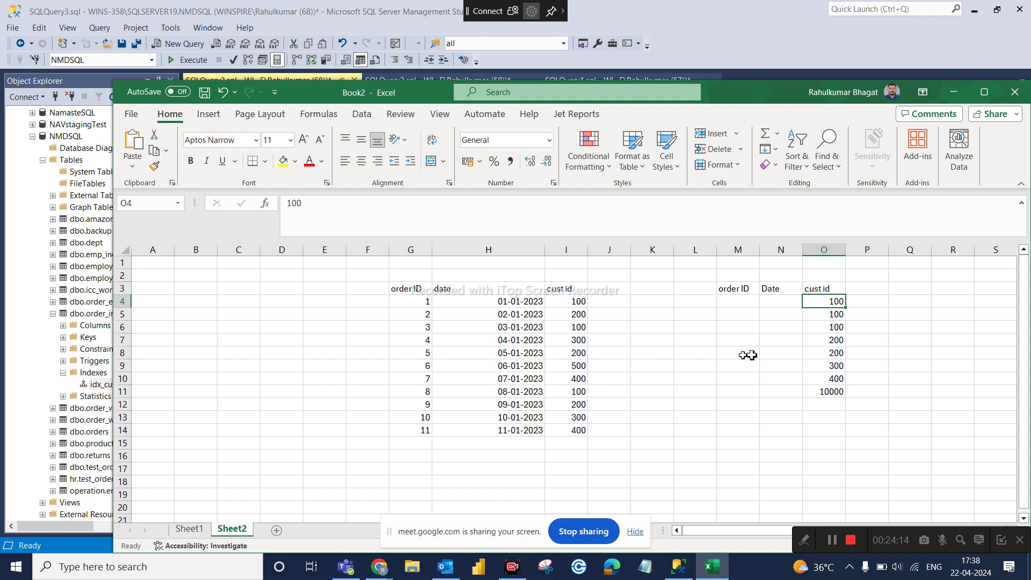
left_click_drag(698, 290, 844, 427)
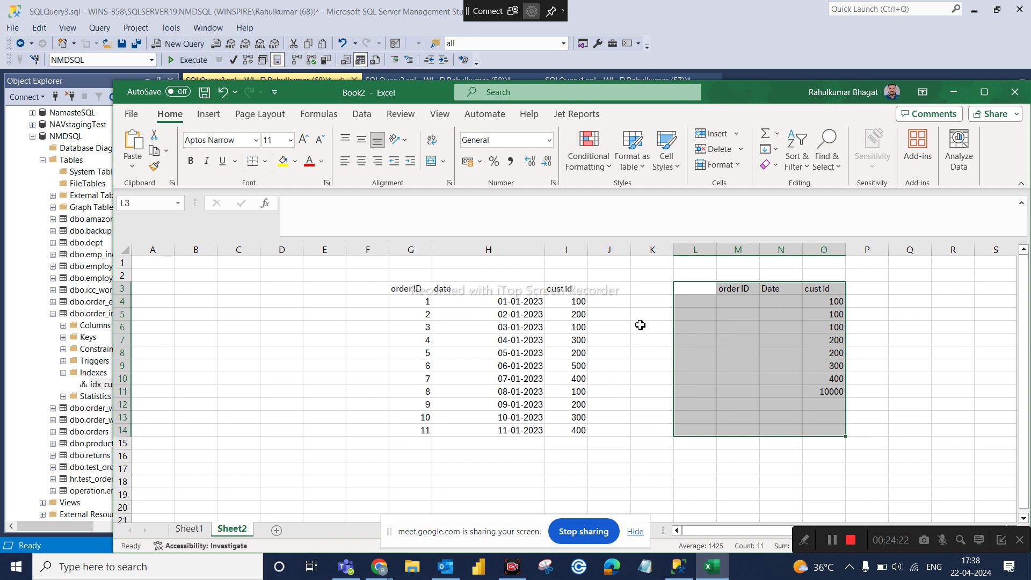
scroll(702, 336, "down", 1)
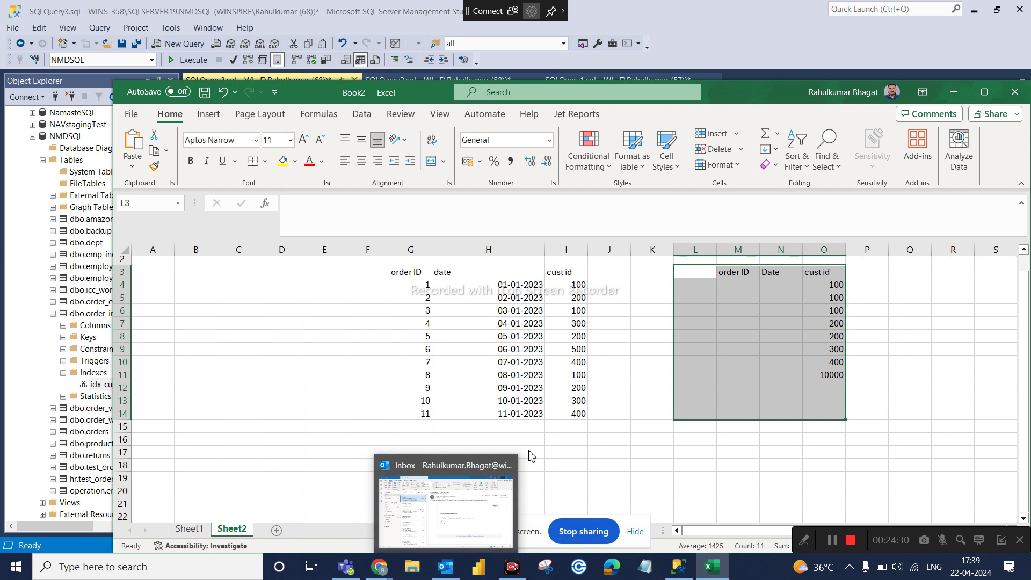
Switch to SQL Server Management Studio and review the linear search, binary tree and cluster index notes in SQLQuery1.sql
left_click(680, 568)
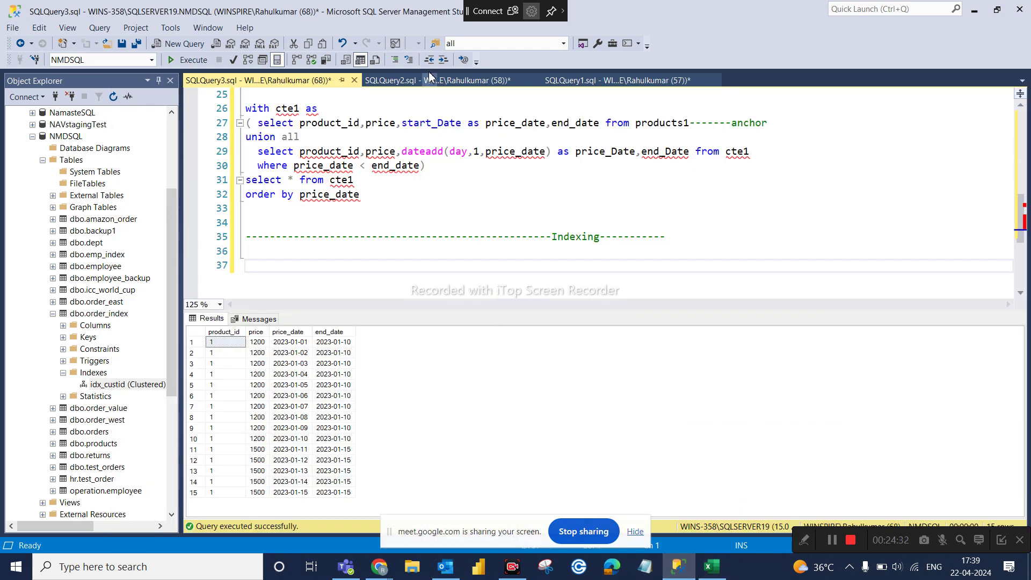
left_click(558, 81)
scroll(497, 190, "down", 8)
scroll(496, 190, "down", 3)
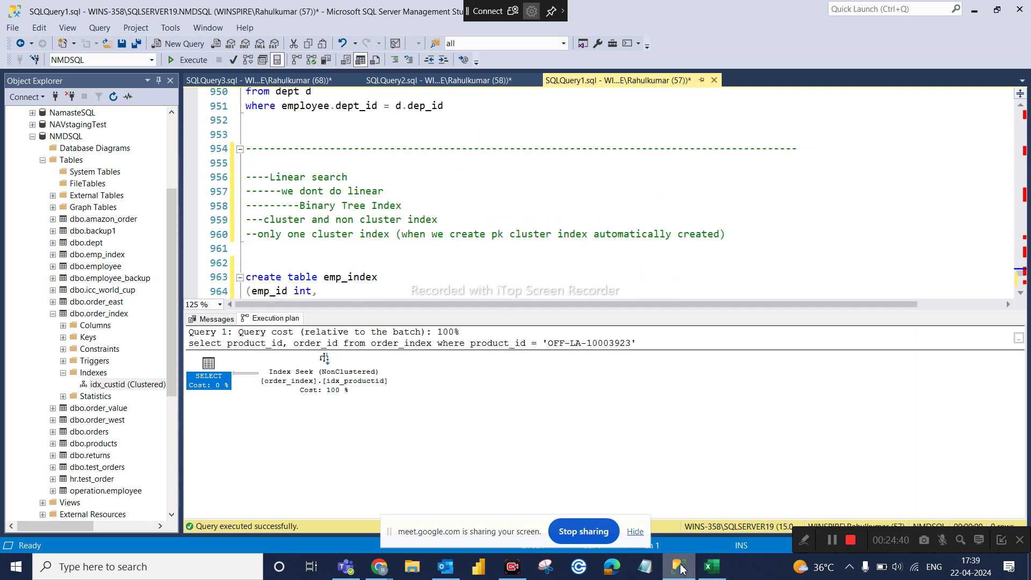
left_click(446, 569)
left_click(445, 570)
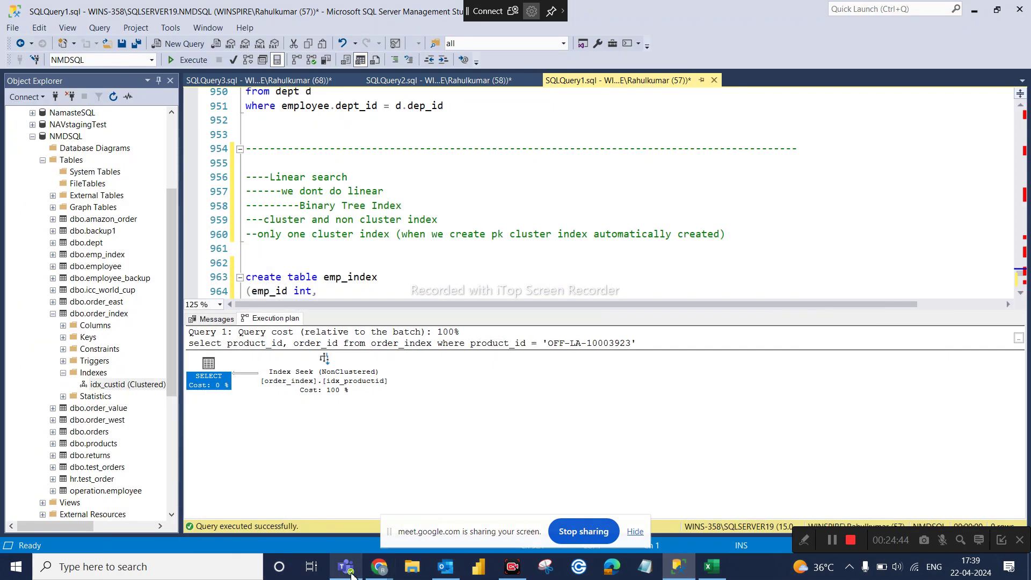
Switch to File Explorer, open bianary tree indexes.png from New folder on the Desktop, and maximize the image viewer
left_click(411, 568)
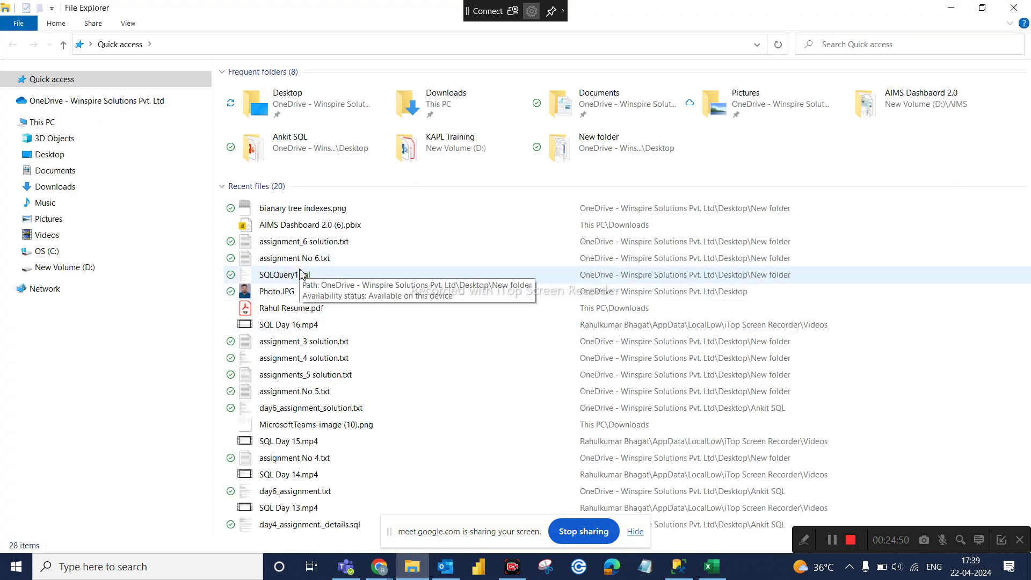
left_click(85, 156)
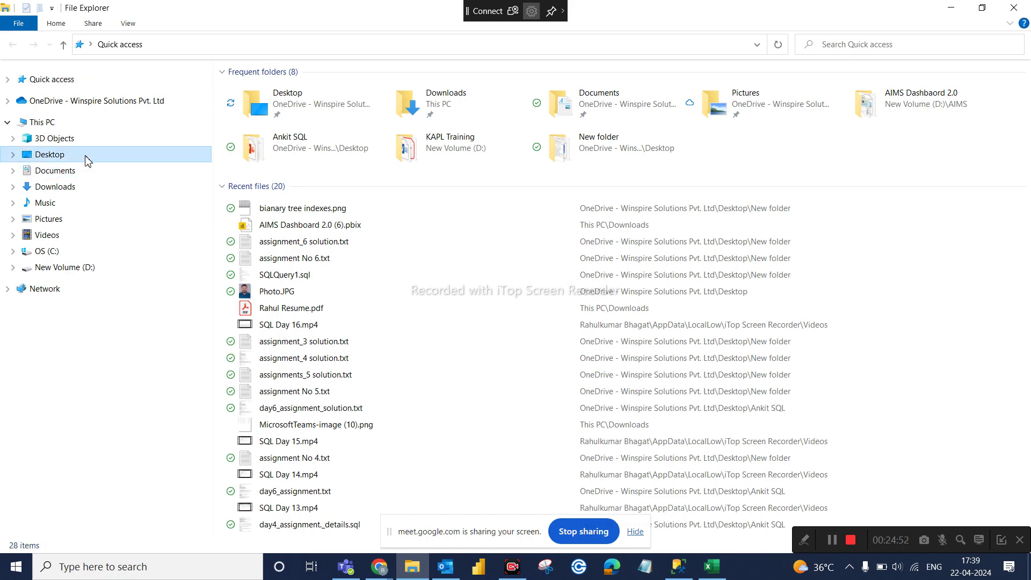
scroll(333, 294, "down", 8)
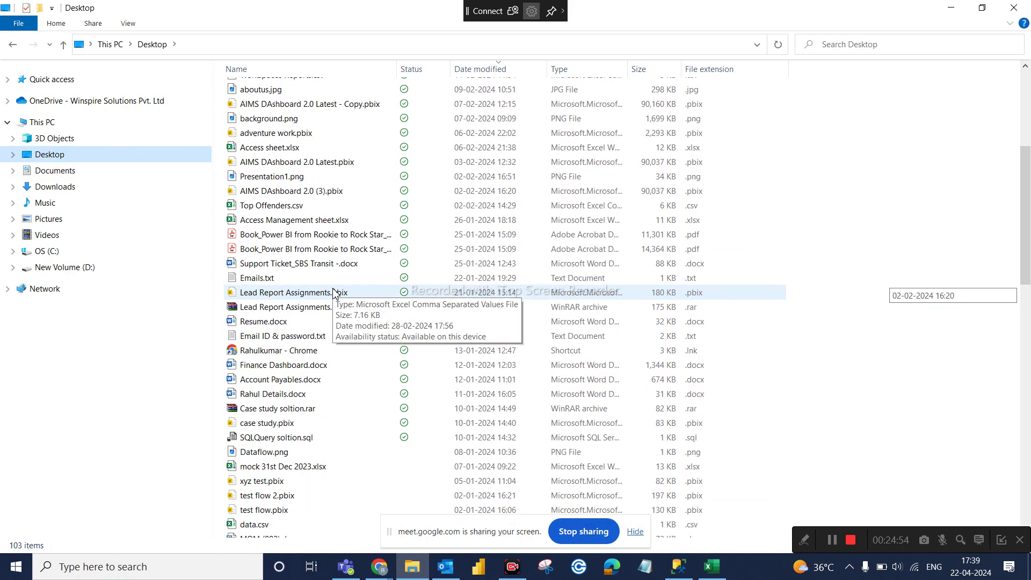
scroll(333, 294, "down", 8)
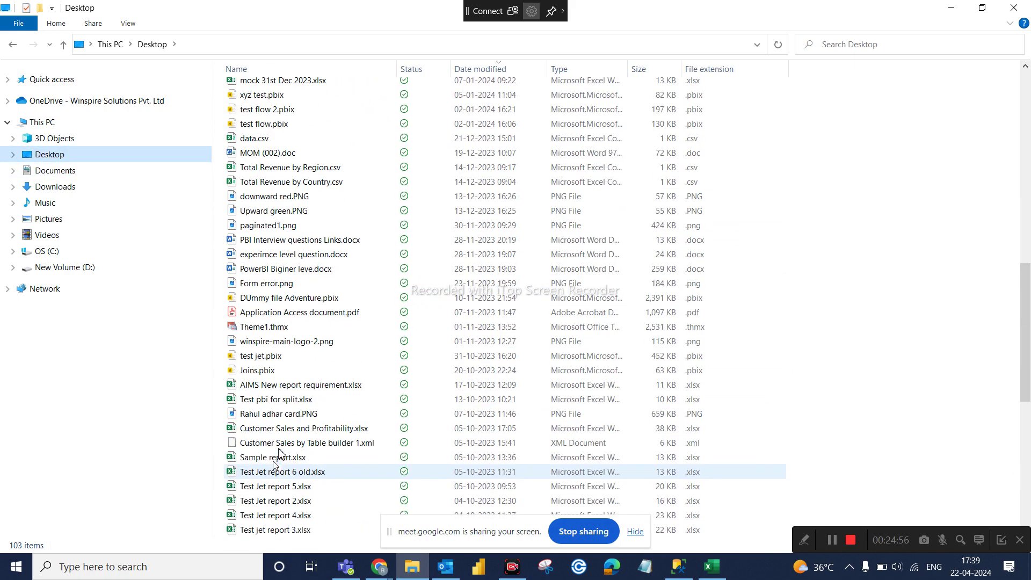
scroll(369, 320, "down", 7)
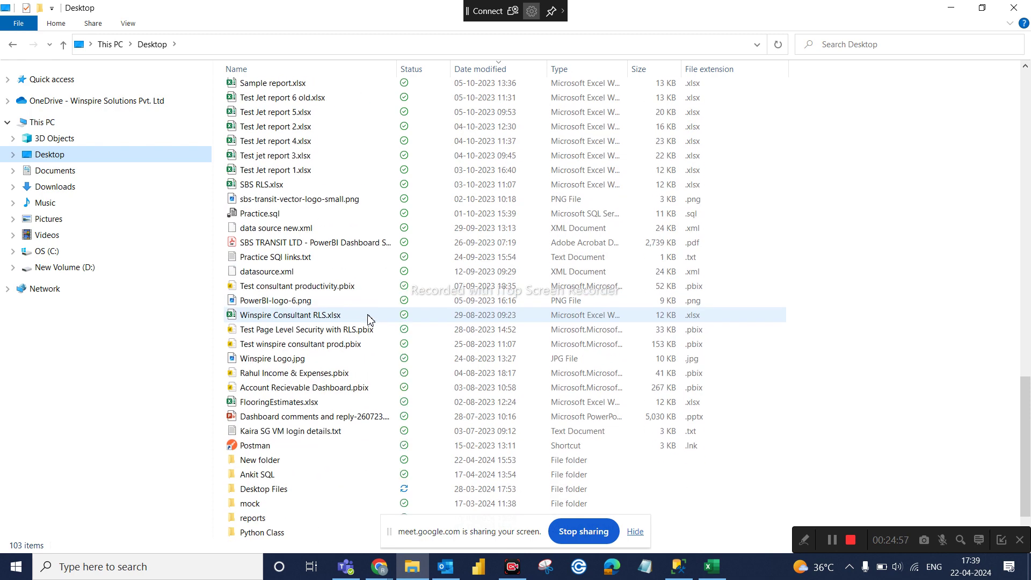
double_click(272, 461)
left_click(274, 93)
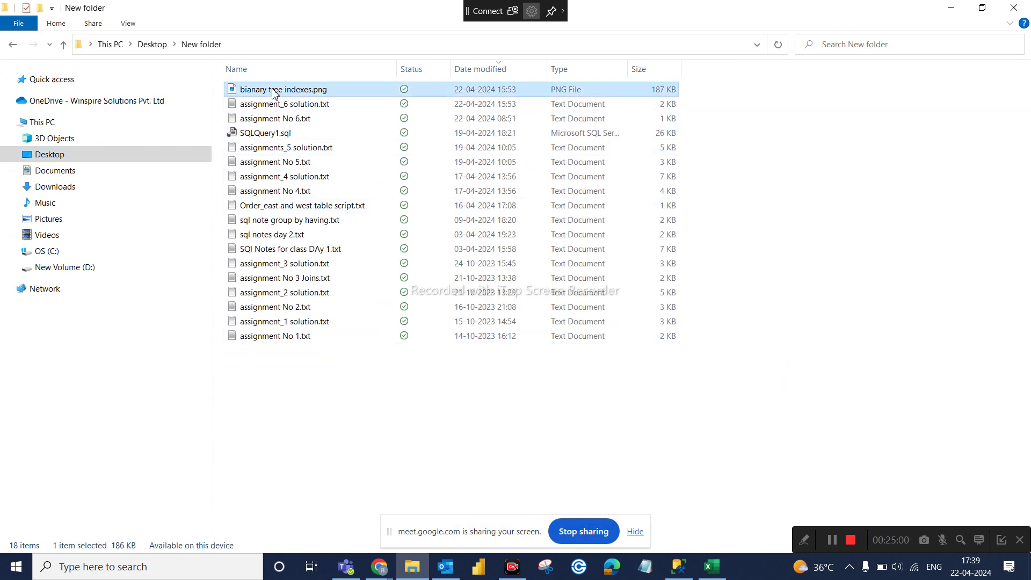
double_click(273, 92)
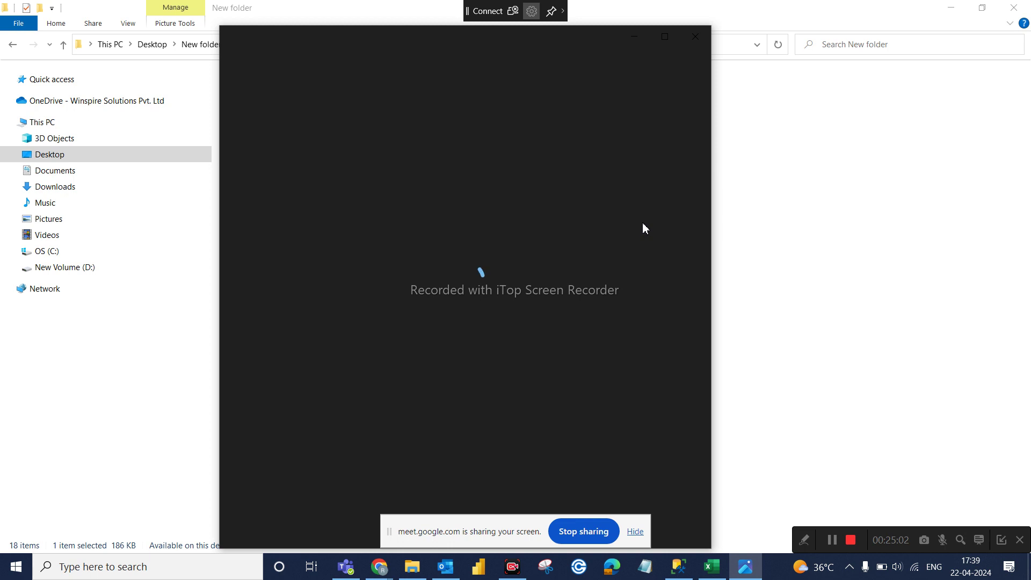
left_click(664, 36)
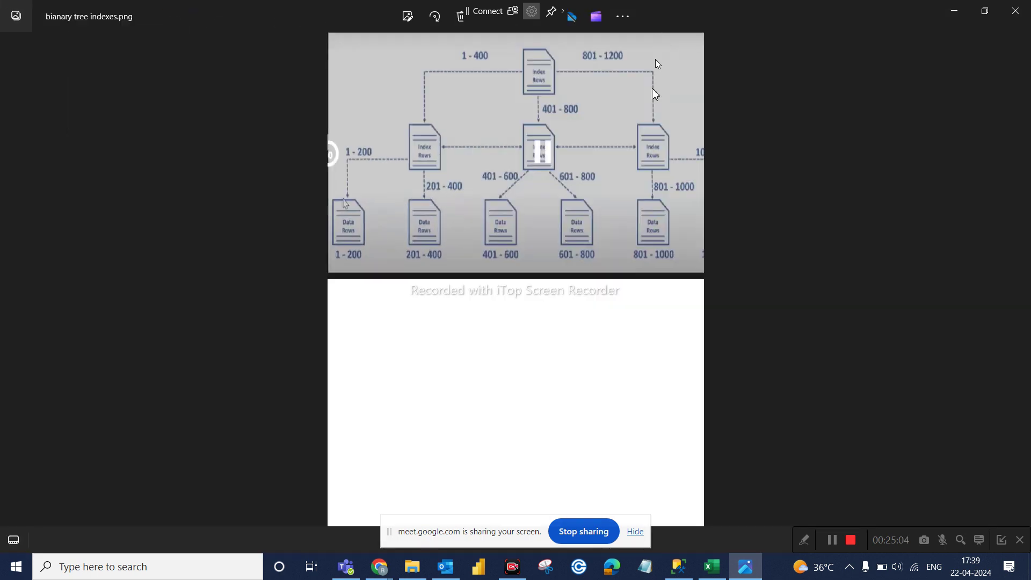